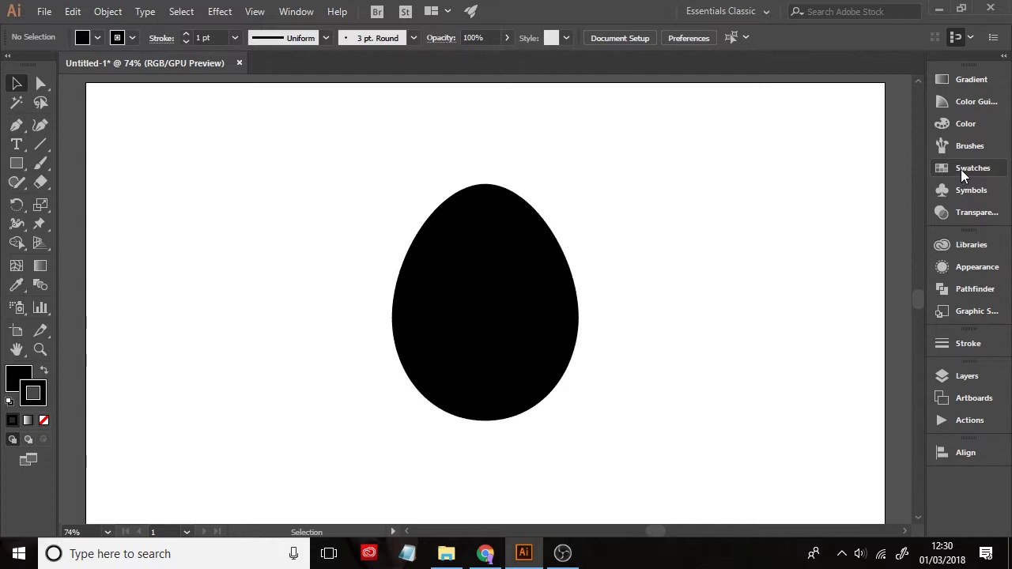
Load the PIN001Swatches.ai swatch library and place its swatches beside the egg.
{"action": "left_click", "coordinate": [296, 12]}
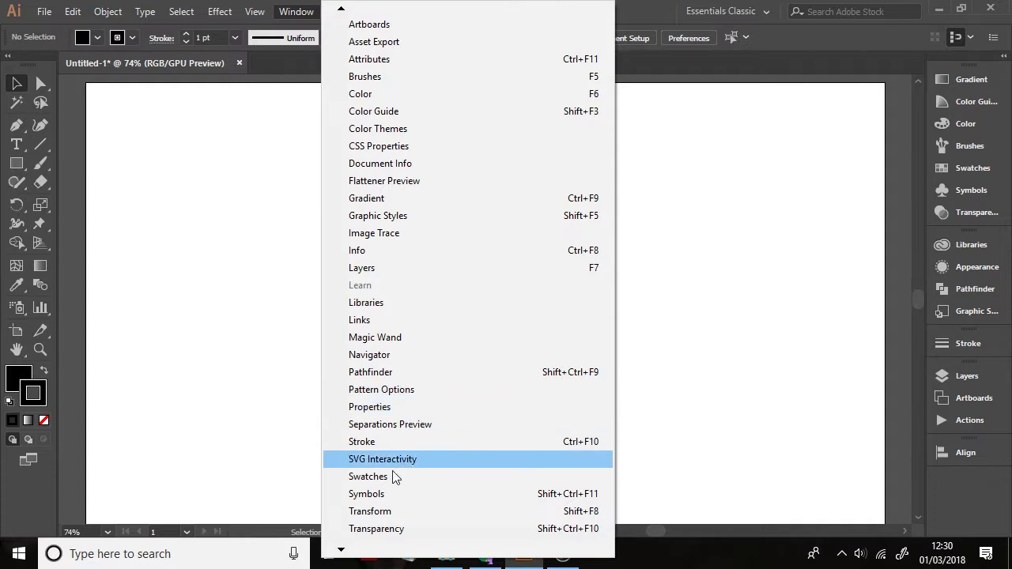
{"action": "left_click", "coordinate": [962, 166]}
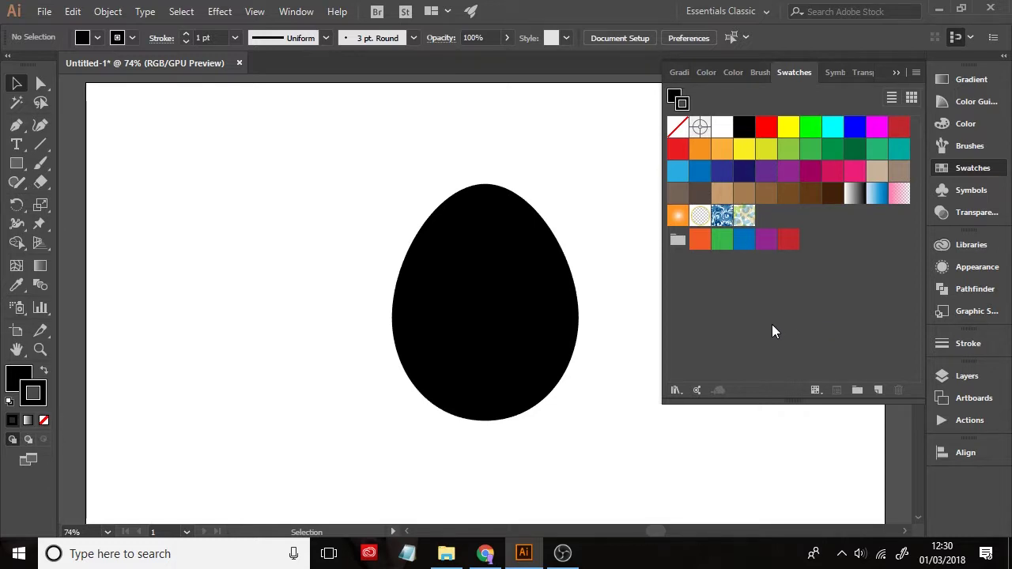
{"action": "left_click", "coordinate": [675, 391]}
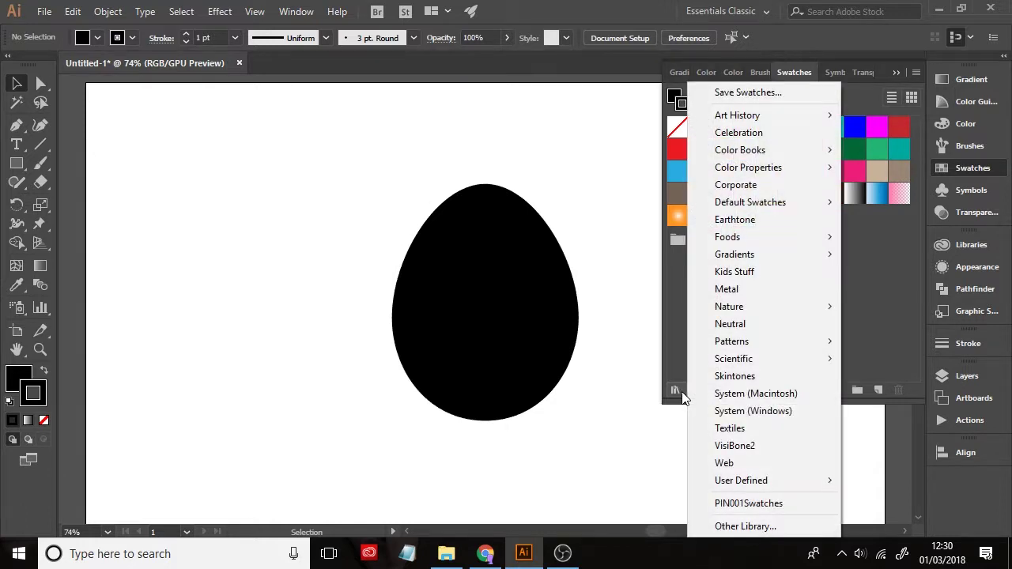
{"action": "left_click", "coordinate": [729, 525]}
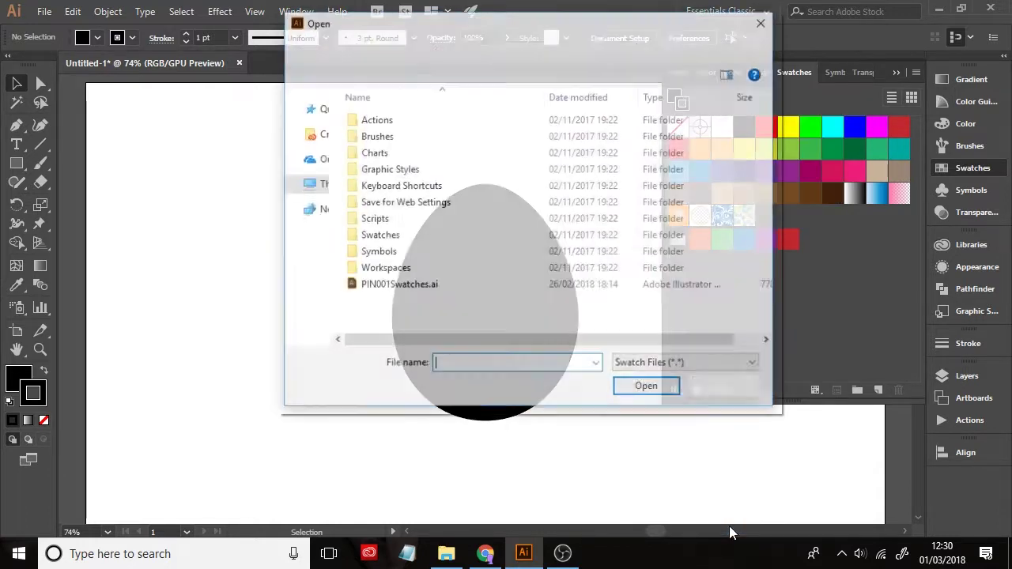
{"action": "left_click", "coordinate": [369, 289]}
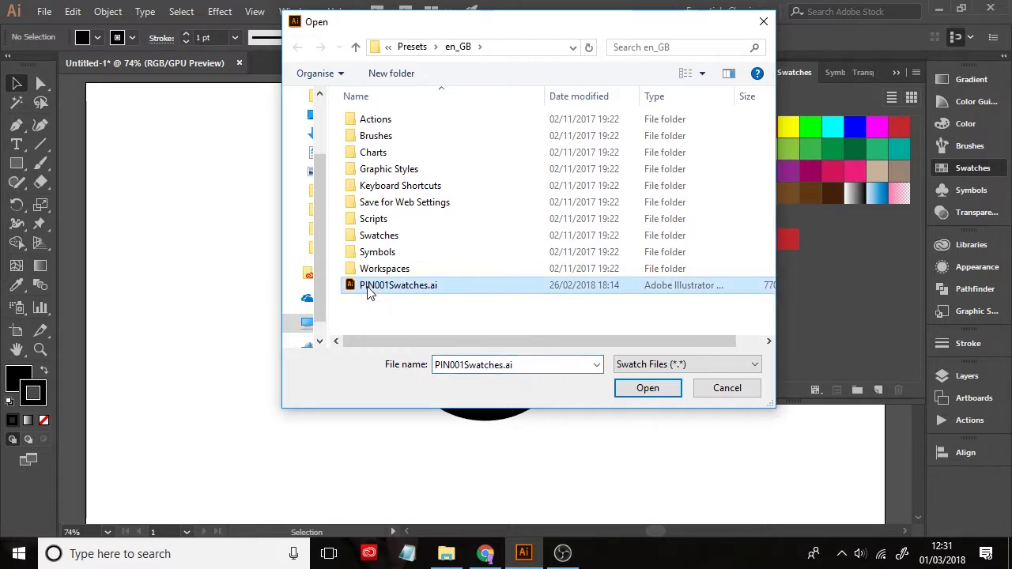
{"action": "left_click", "coordinate": [647, 388]}
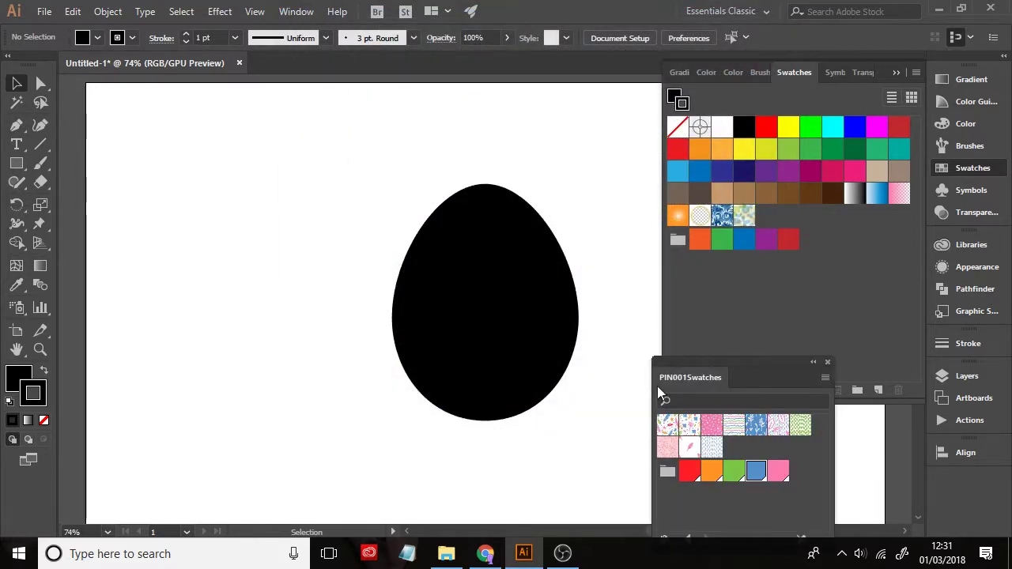
{"action": "left_click_drag", "start_coordinate": [737, 369], "coordinate": [735, 294]}
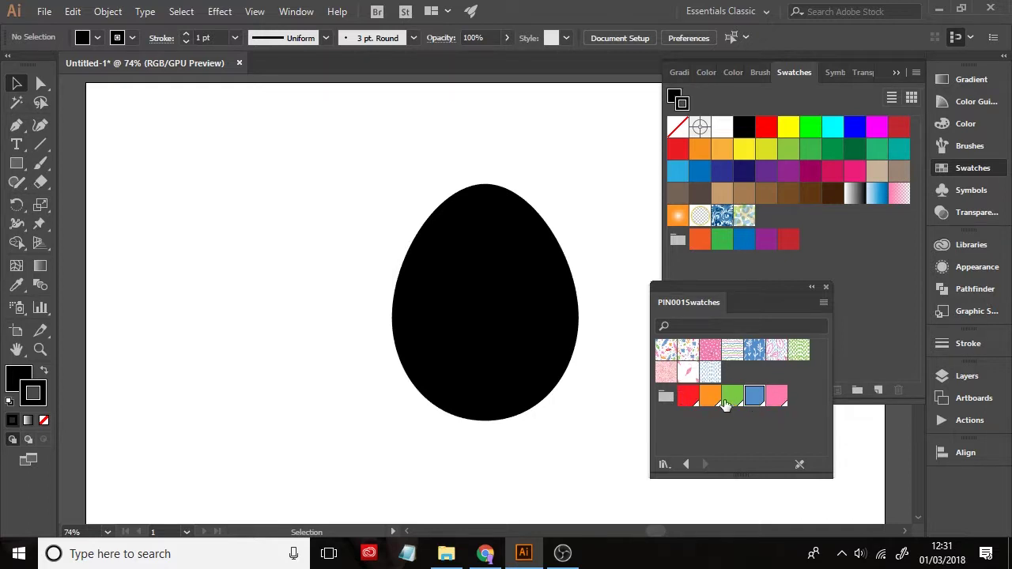
{"action": "left_click_drag", "start_coordinate": [751, 287], "coordinate": [767, 293]}
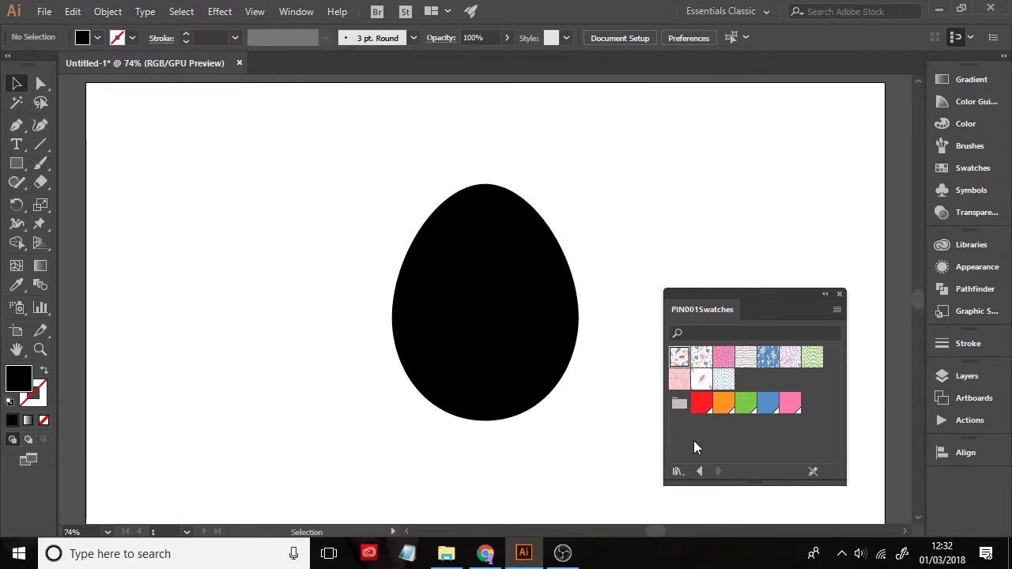
Give the egg a blue stroke from the PIN001Swatches colour group.
{"action": "left_click", "coordinate": [518, 293]}
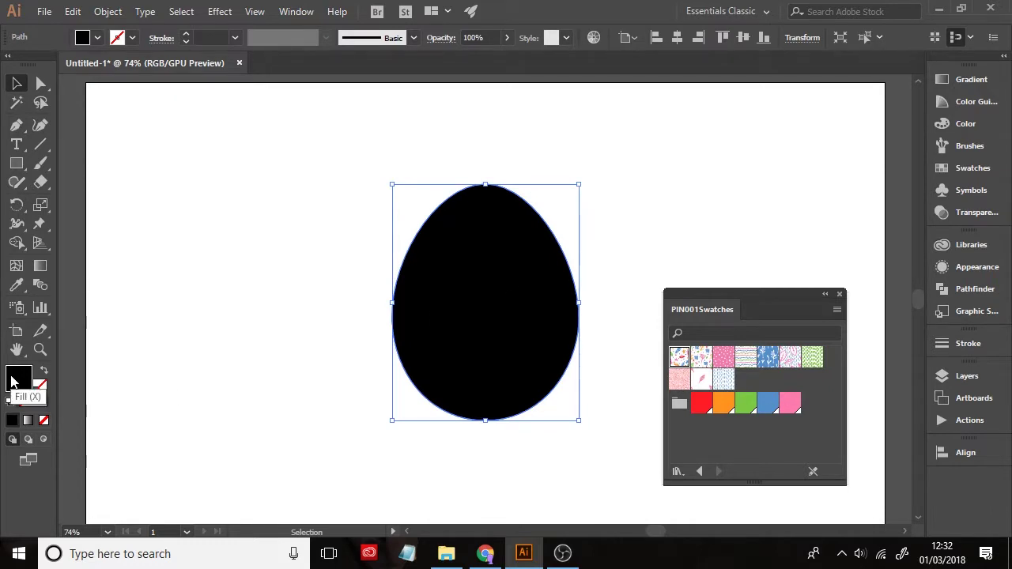
{"action": "left_click", "coordinate": [35, 389]}
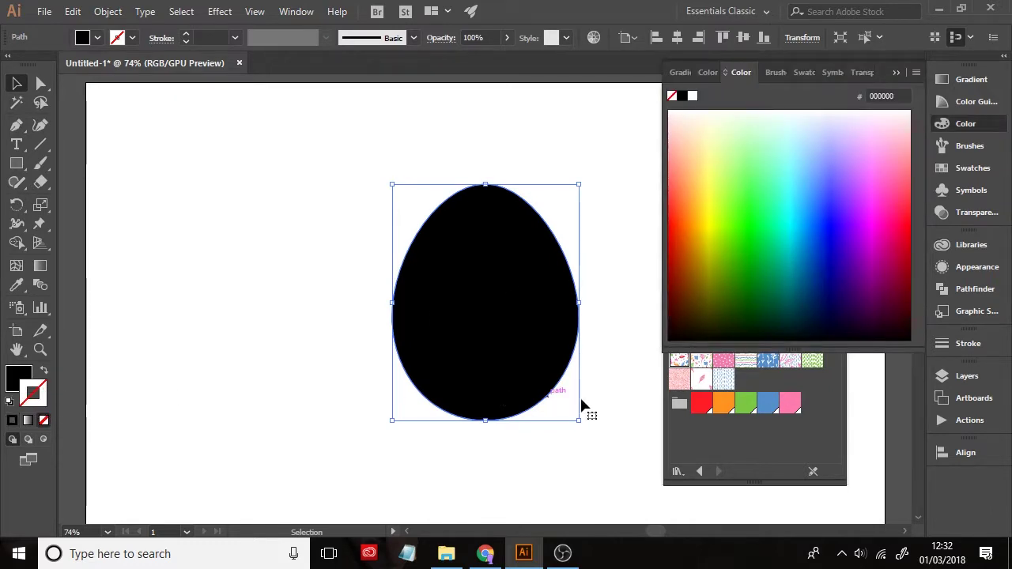
{"action": "left_click", "coordinate": [896, 73]}
{"action": "left_click", "coordinate": [769, 405]}
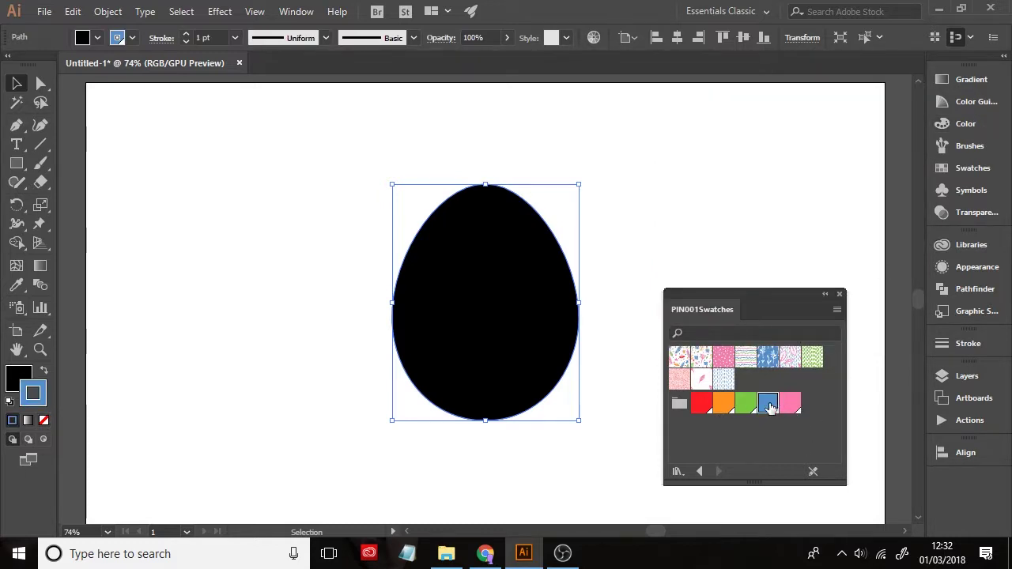
Try several PIN001Swatches patterns as the egg's fill and settle on PIN001PAT02 with multicoloured flowers and sprigs.
{"action": "left_click", "coordinate": [19, 377]}
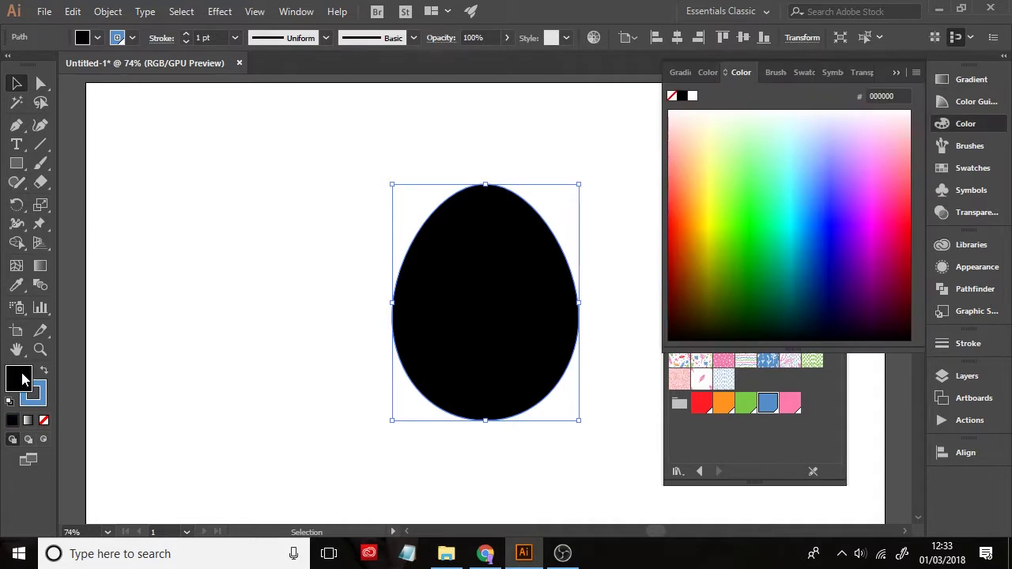
{"action": "left_click", "coordinate": [896, 74]}
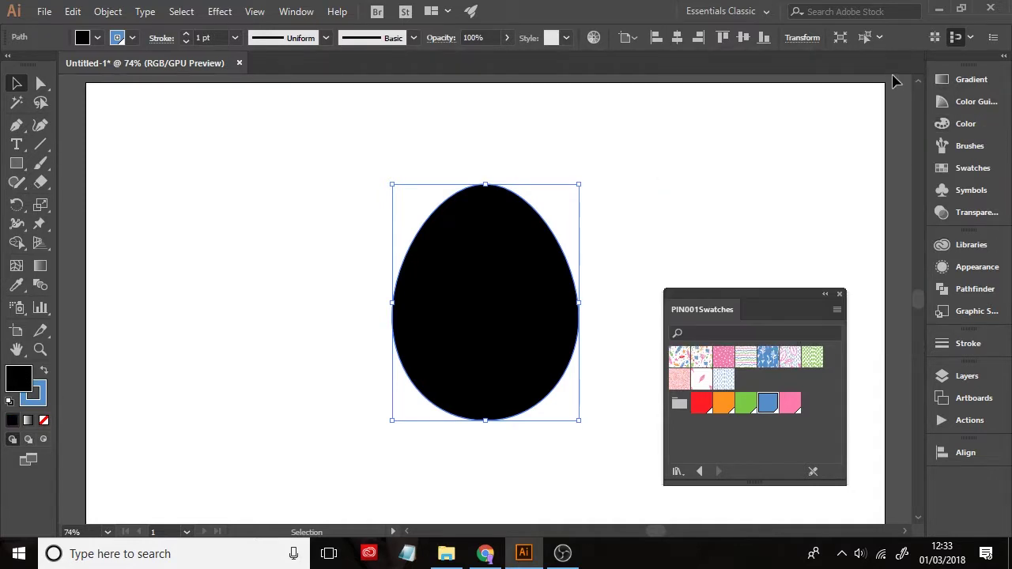
{"action": "left_click", "coordinate": [679, 358]}
{"action": "left_click", "coordinate": [701, 357]}
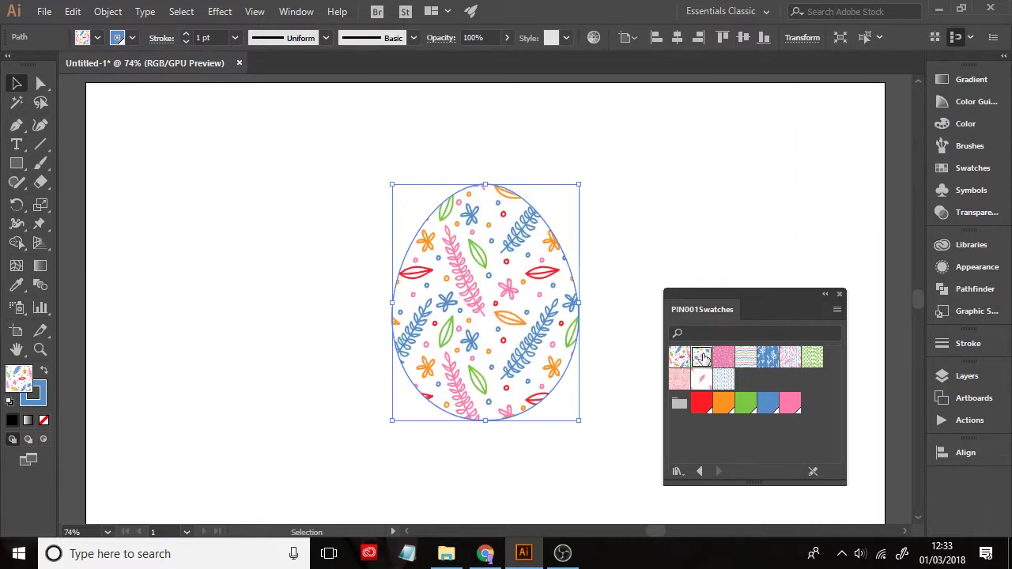
{"action": "left_click", "coordinate": [724, 360]}
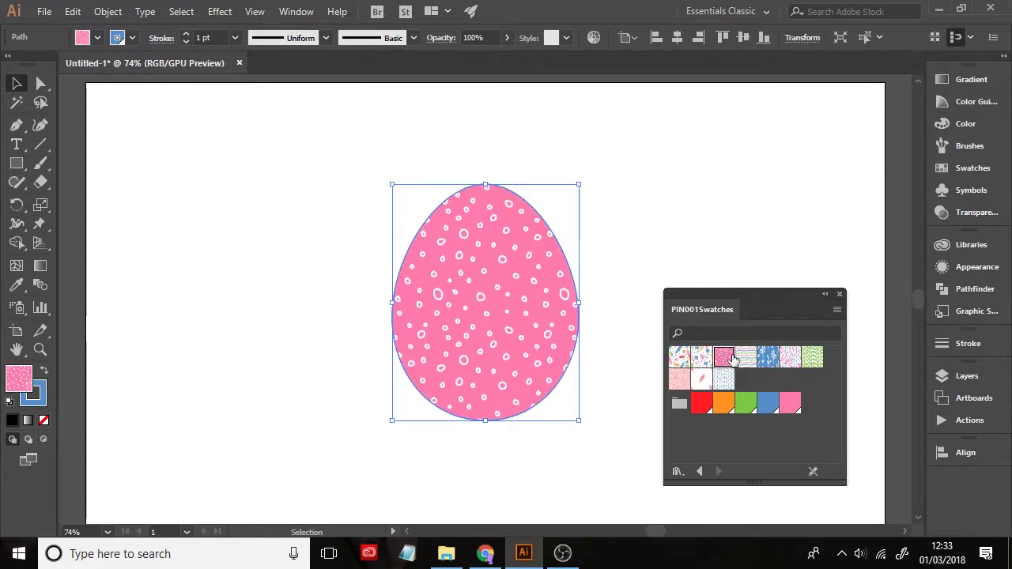
{"action": "left_click", "coordinate": [747, 358]}
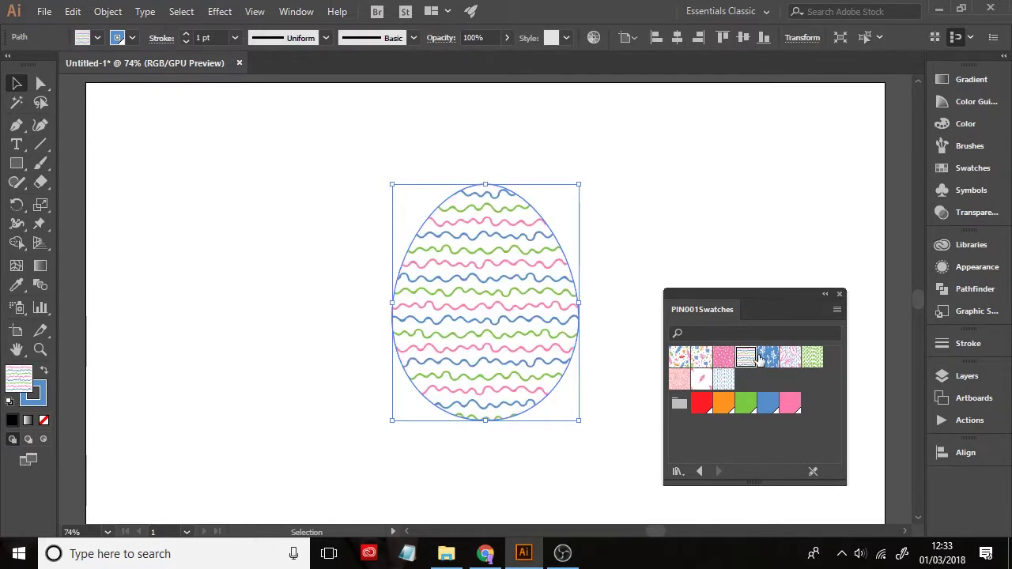
{"action": "left_click", "coordinate": [768, 359]}
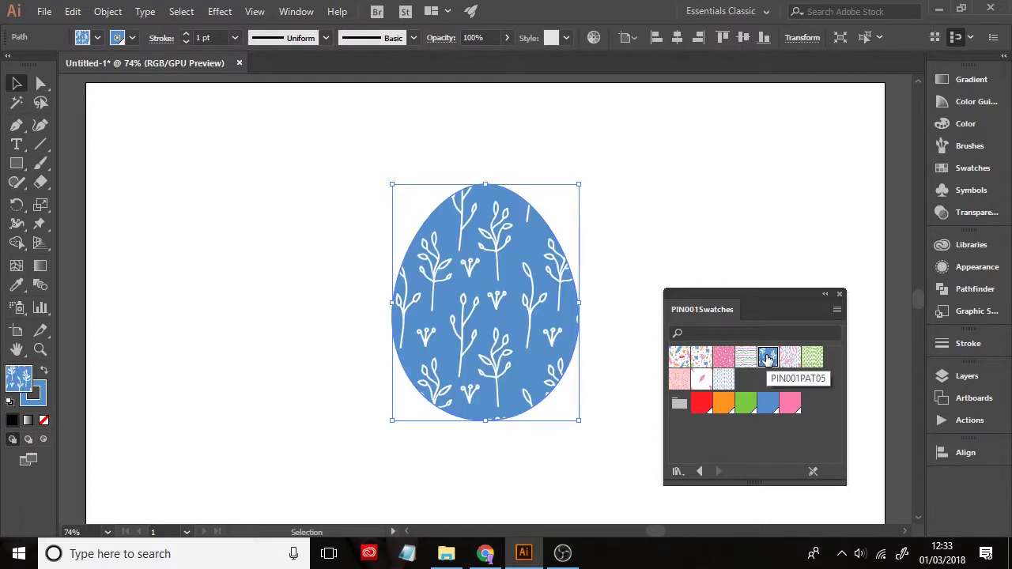
{"action": "left_click", "coordinate": [702, 358]}
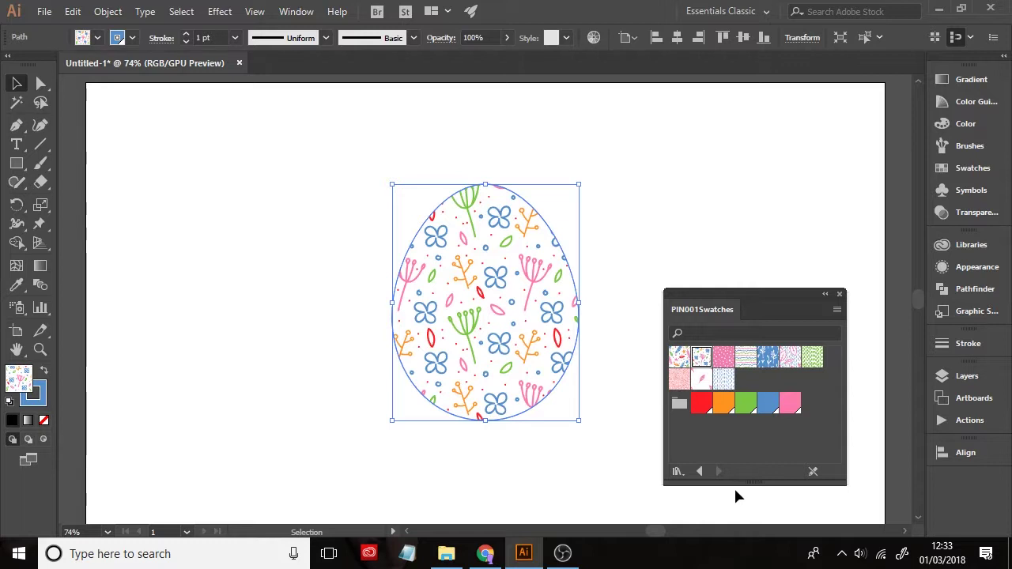
{"action": "left_click", "coordinate": [639, 453]}
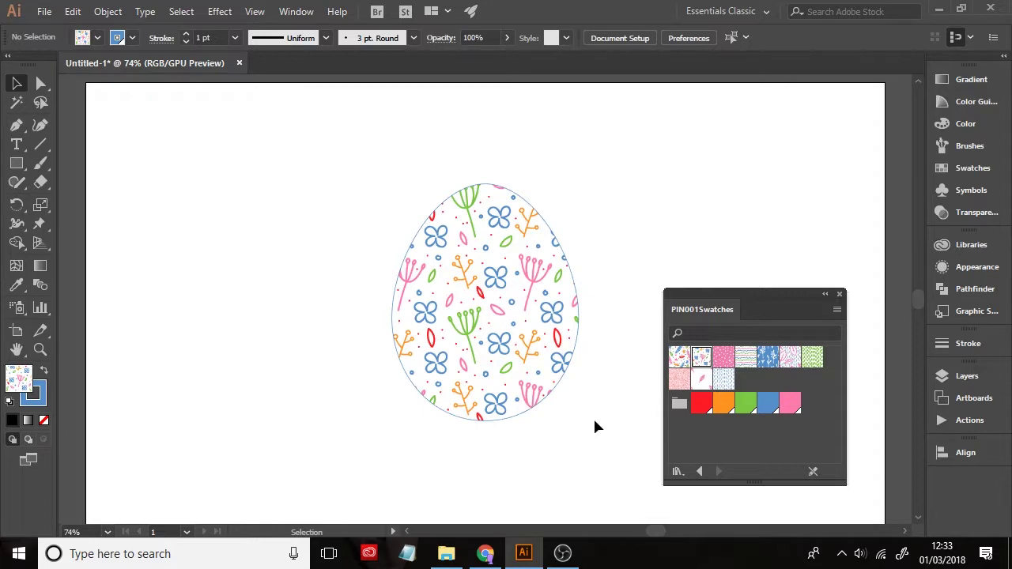
Start the Scale transform on the egg with Transform Objects off and Transform Patterns kept on.
{"action": "left_click", "coordinate": [534, 288]}
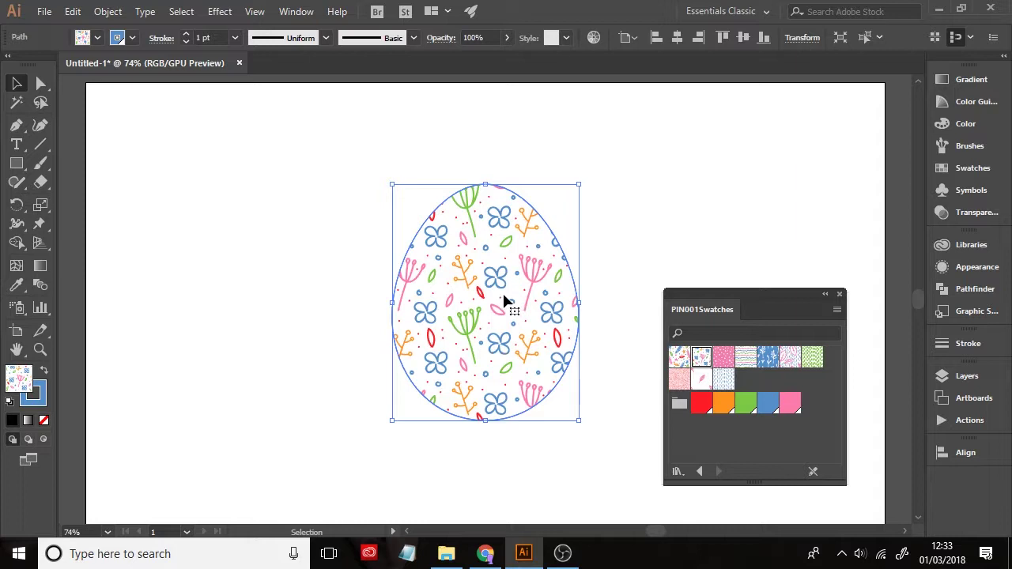
{"action": "left_click", "coordinate": [108, 13]}
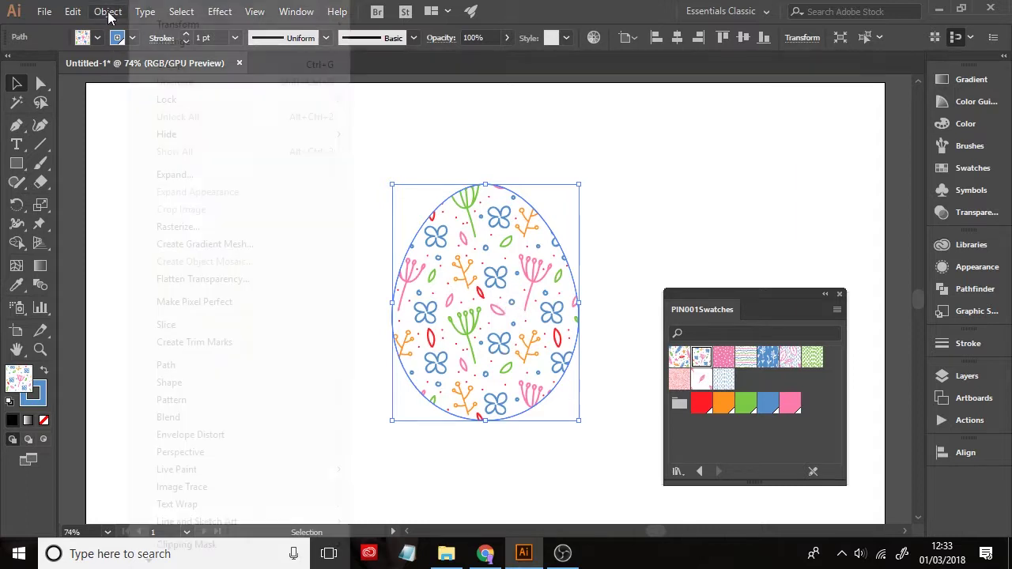
{"action": "mouse_move", "coordinate": [179, 29]}
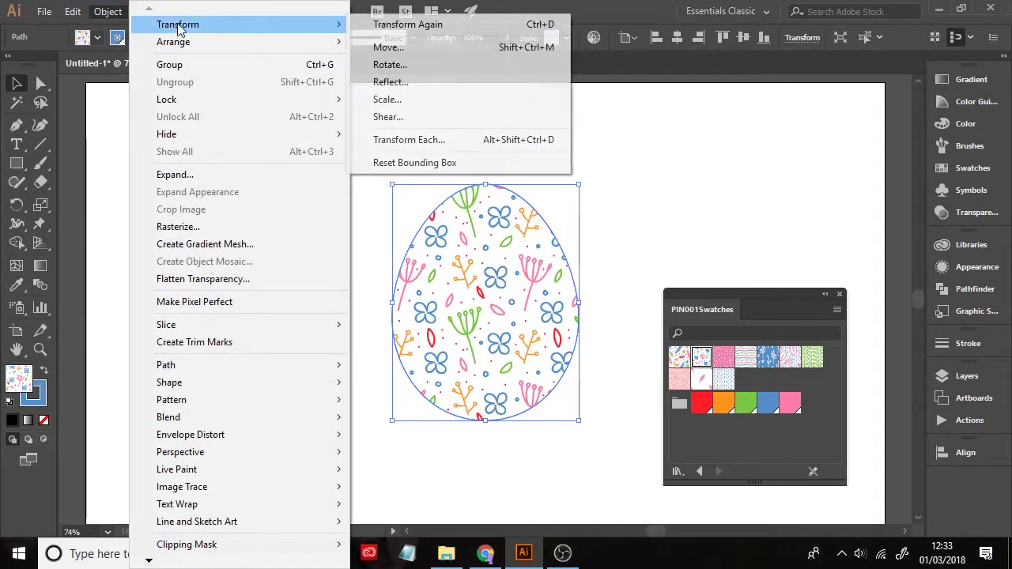
{"action": "left_click", "coordinate": [385, 100]}
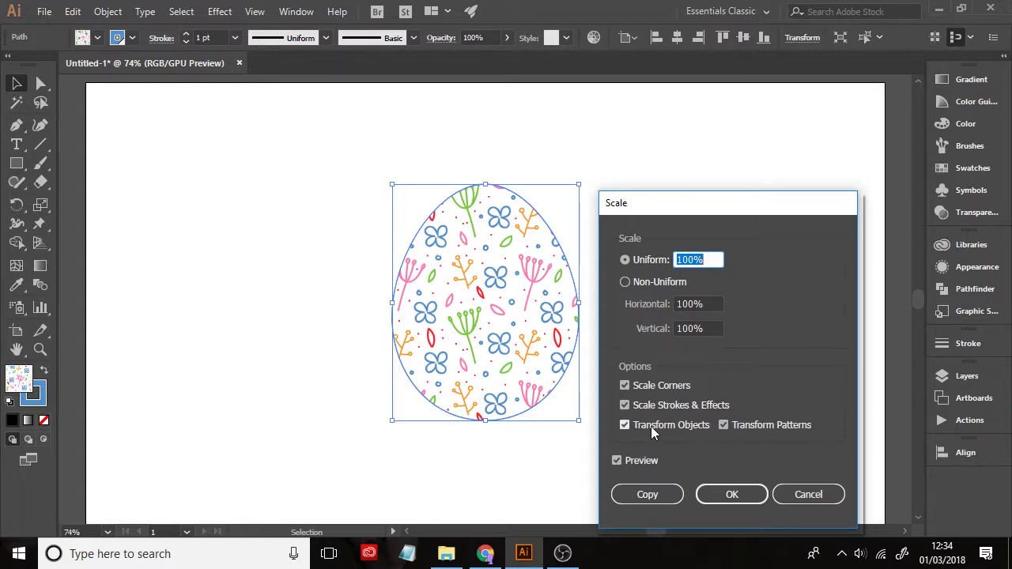
{"action": "left_click", "coordinate": [624, 425]}
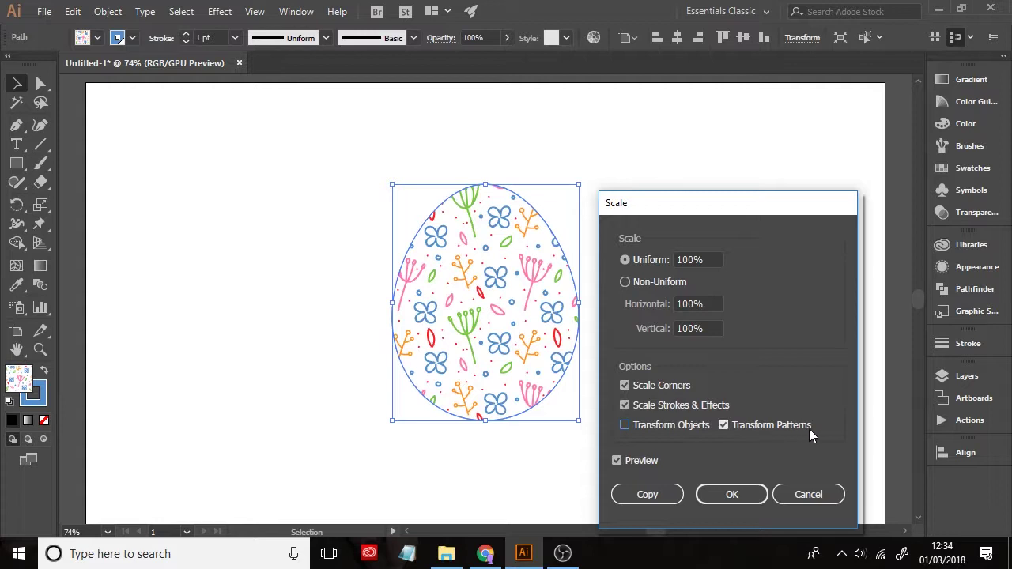
Try a uniform pattern scale of 50% and compare the egg with and without the preview.
{"action": "left_click", "coordinate": [677, 260]}
{"action": "left_click_drag", "start_coordinate": [694, 259], "coordinate": [672, 262]}
{"action": "type", "text": "50"}
{"action": "left_click", "coordinate": [616, 462]}
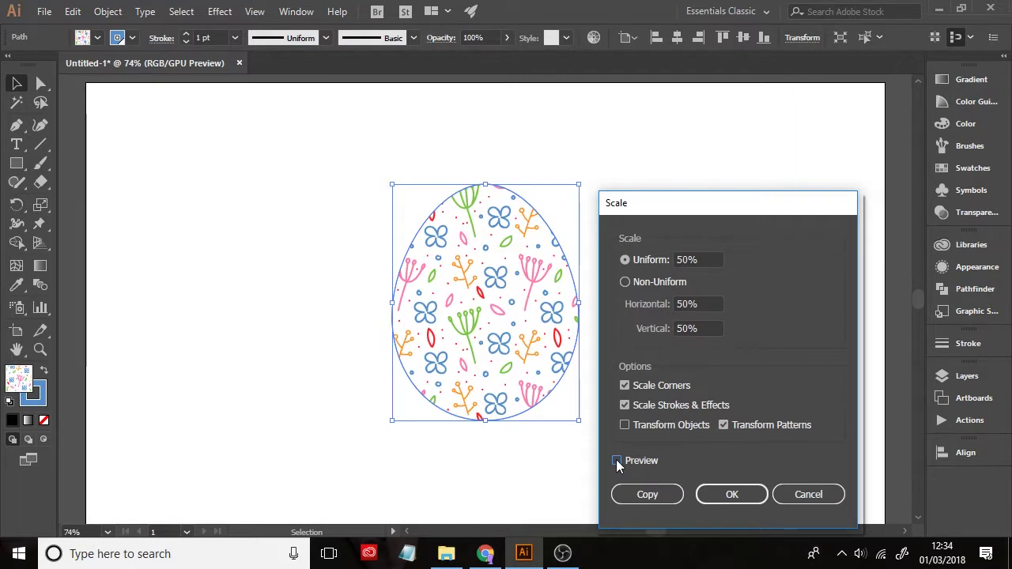
{"action": "left_click", "coordinate": [617, 461]}
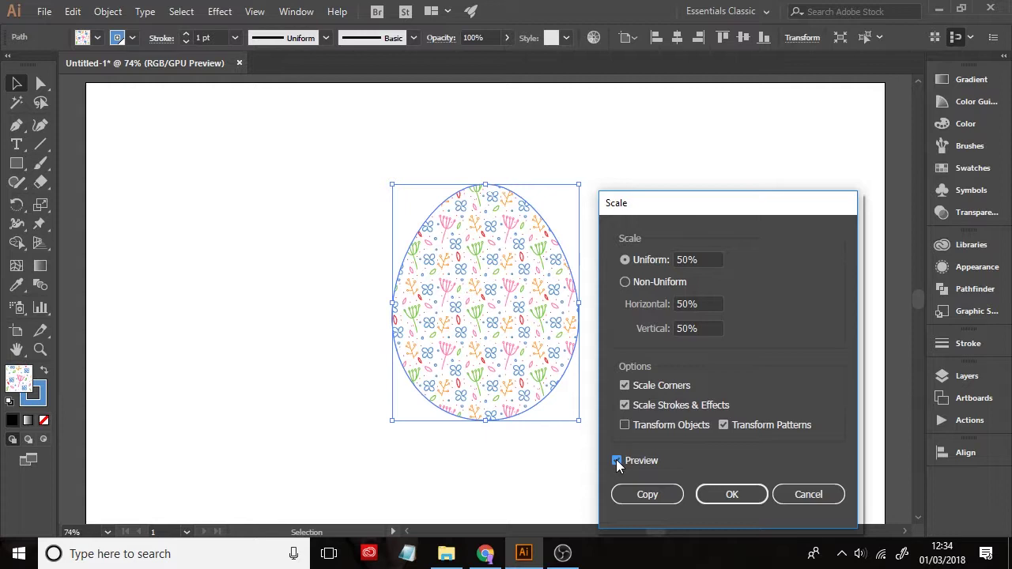
{"action": "left_click", "coordinate": [617, 461]}
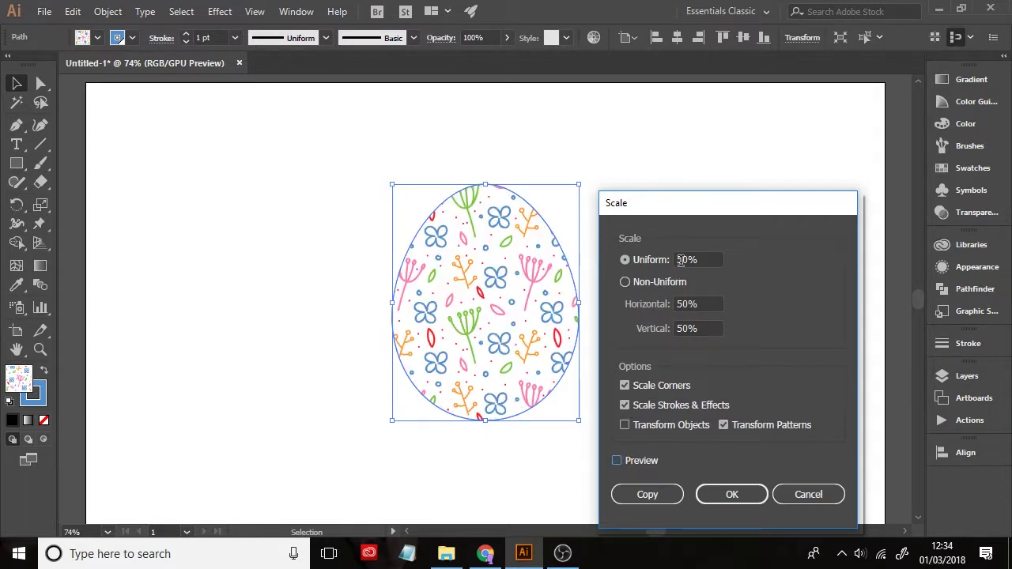
Scale the egg's pattern uniformly to 75%, apply it with the preview on, and deselect the egg.
{"action": "left_click_drag", "start_coordinate": [683, 261], "coordinate": [676, 262]}
{"action": "key", "text": "BackSpace"}
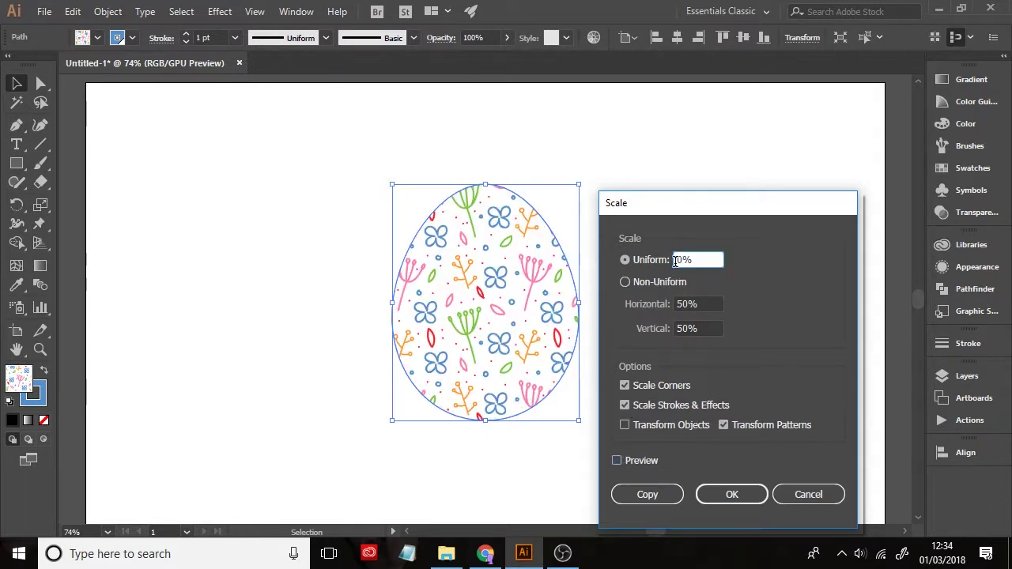
{"action": "key", "text": "Delete"}
{"action": "type", "text": "75"}
{"action": "left_click", "coordinate": [616, 461]}
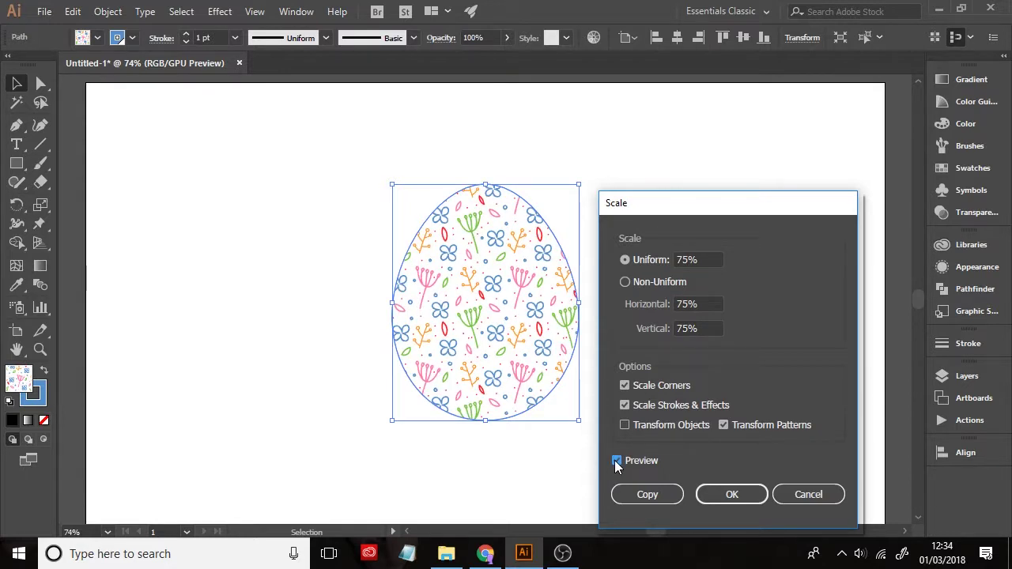
{"action": "left_click", "coordinate": [734, 494]}
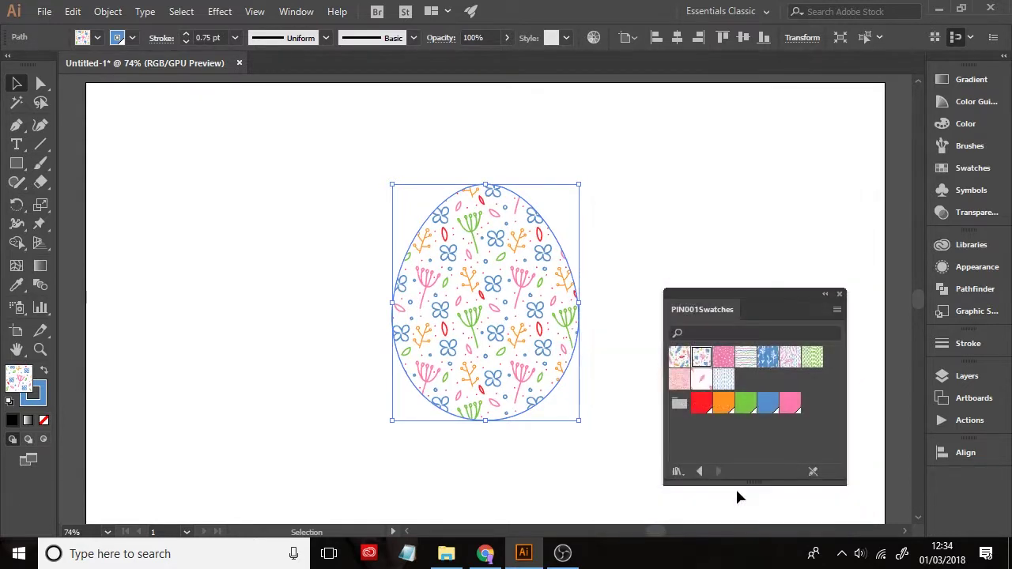
{"action": "left_click", "coordinate": [624, 449]}
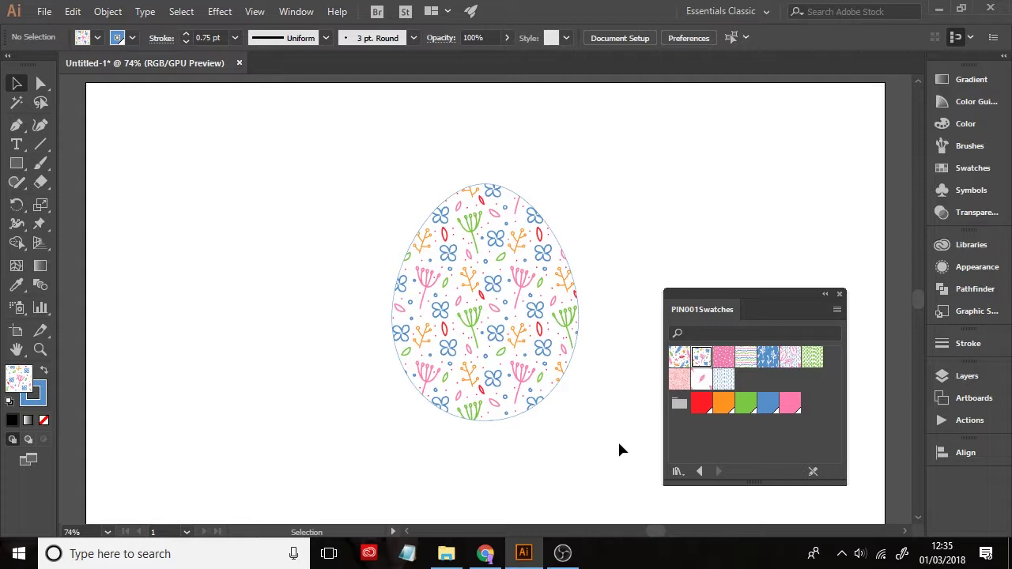
Open the PIN001PAT02 swatch for pattern editing and select the artwork inside its tile.
{"action": "left_click", "coordinate": [962, 168]}
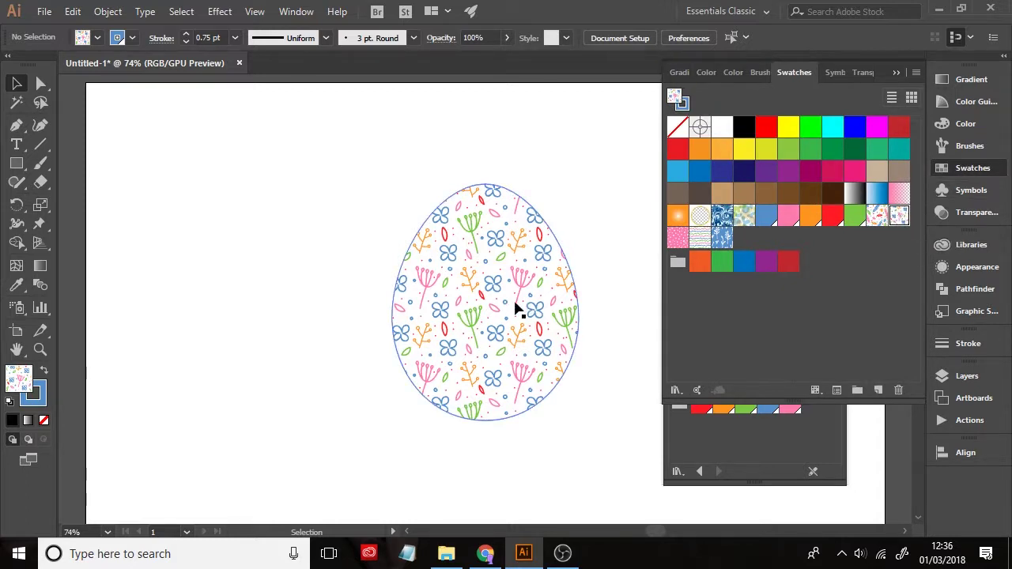
{"action": "double_click", "coordinate": [901, 219]}
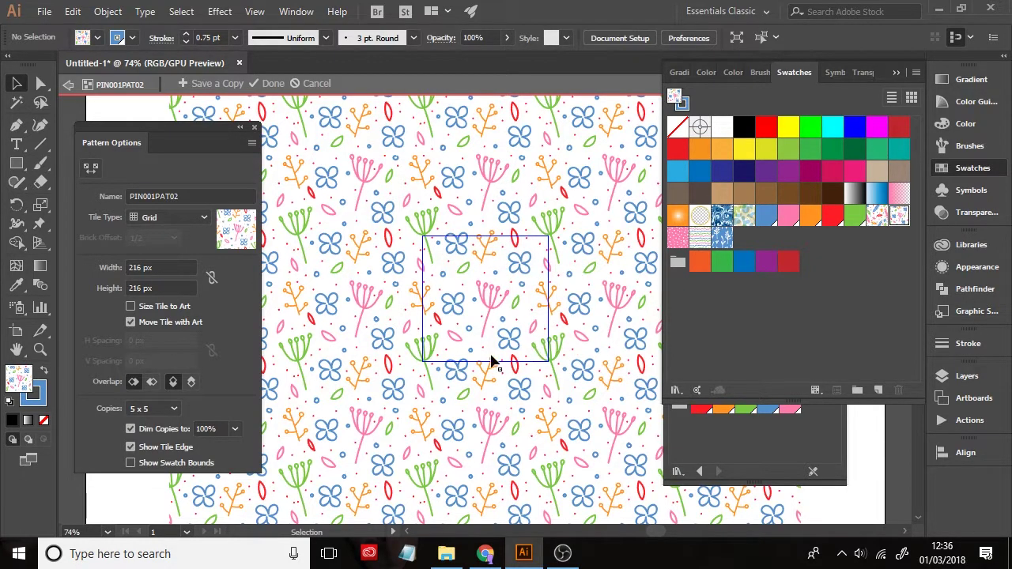
{"action": "left_click", "coordinate": [483, 296]}
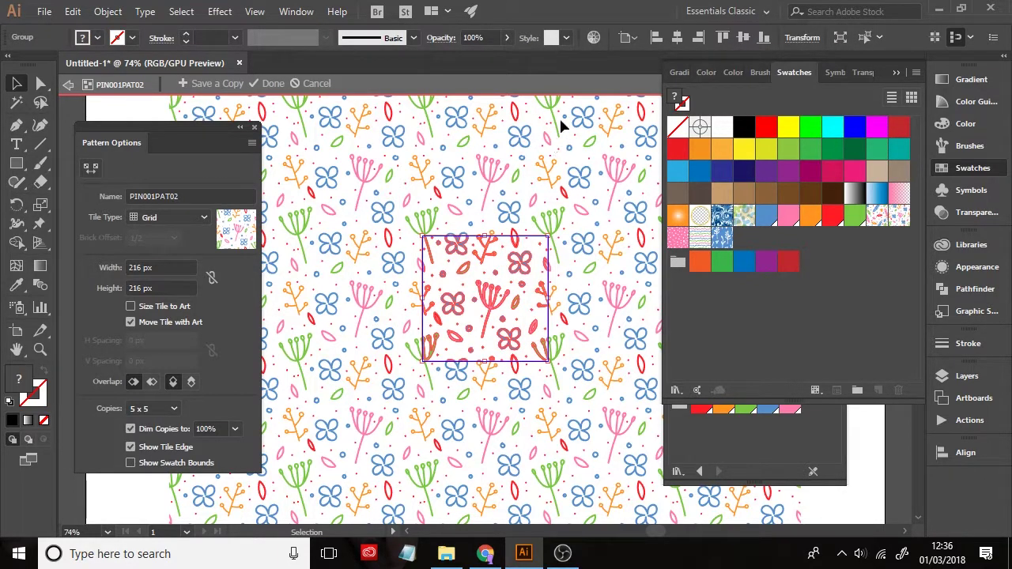
Start Recolor Artwork on the pattern tile and assign the replacement color group to its colors.
{"action": "left_click", "coordinate": [593, 38]}
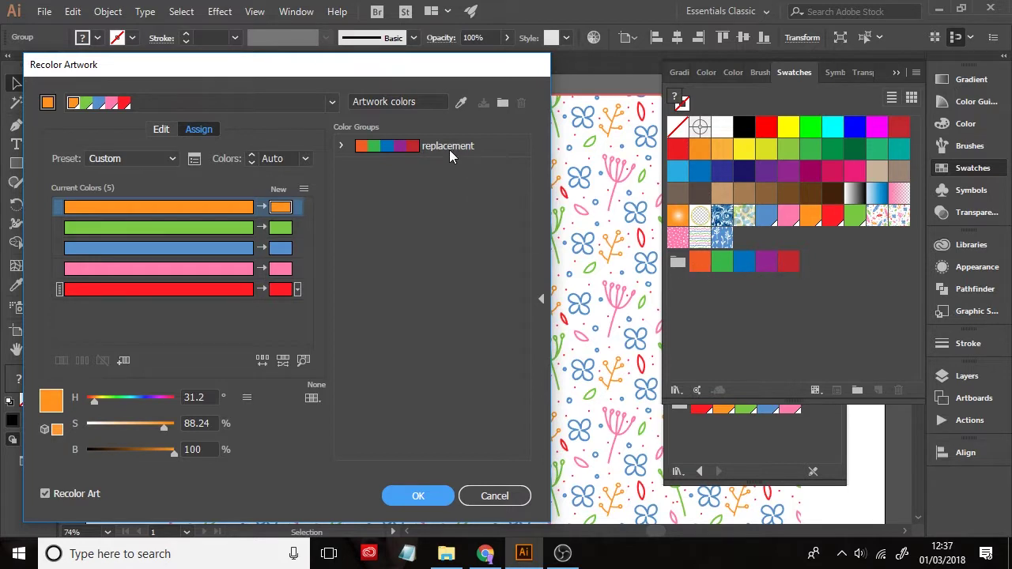
{"action": "left_click", "coordinate": [362, 144]}
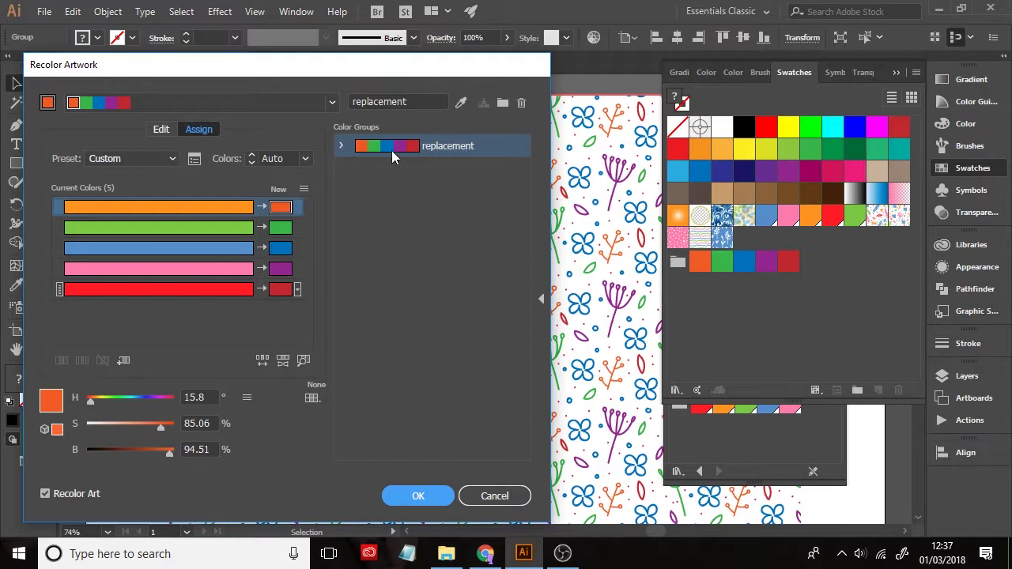
{"action": "left_click_drag", "start_coordinate": [457, 63], "coordinate": [385, 69]}
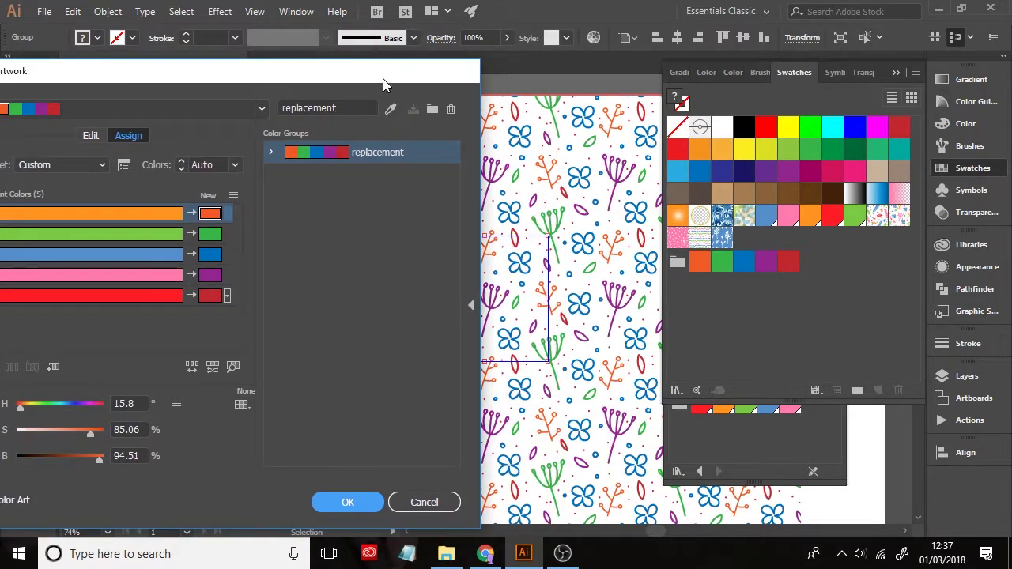
Try several random color orders on the pattern, then restore the replacement group's original color assignment.
{"action": "left_click", "coordinate": [192, 367]}
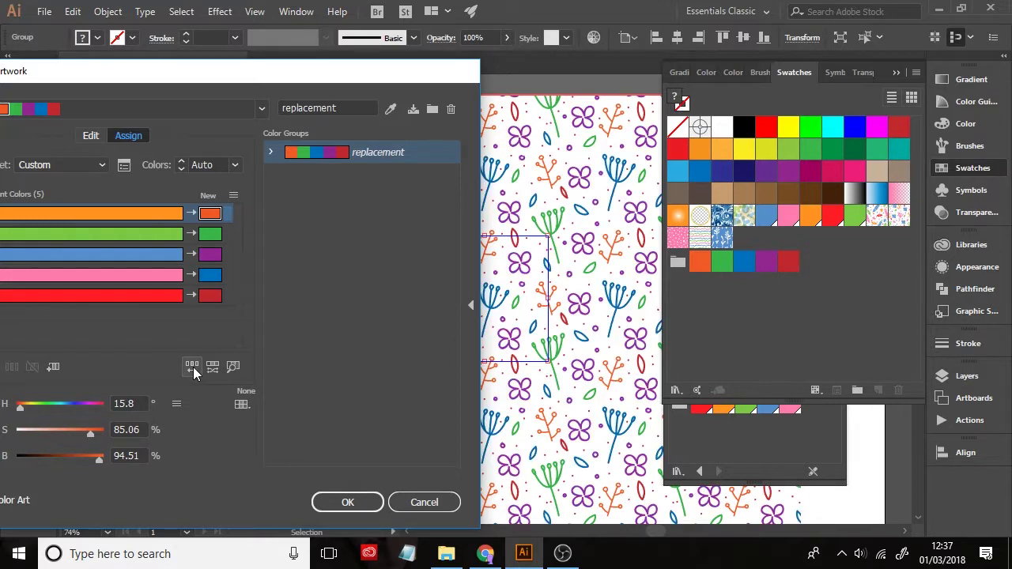
{"action": "left_click", "coordinate": [193, 367]}
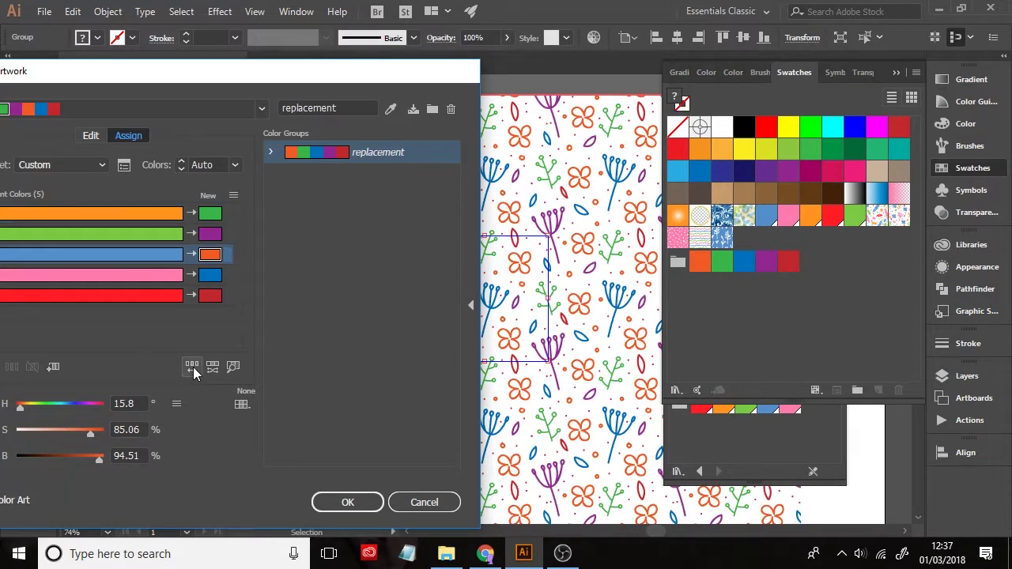
{"action": "left_click", "coordinate": [193, 367]}
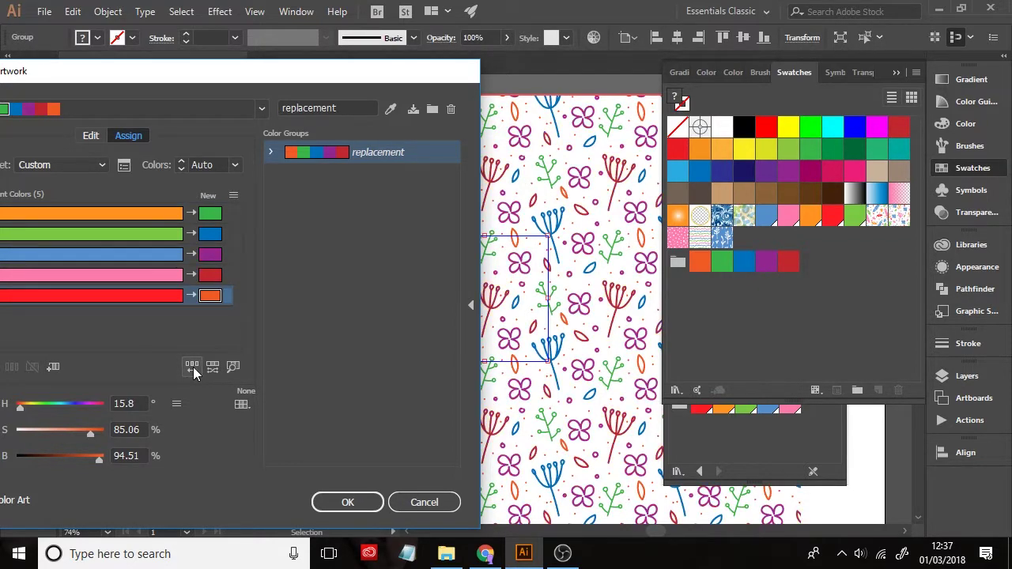
{"action": "left_click", "coordinate": [193, 368]}
{"action": "left_click", "coordinate": [192, 369]}
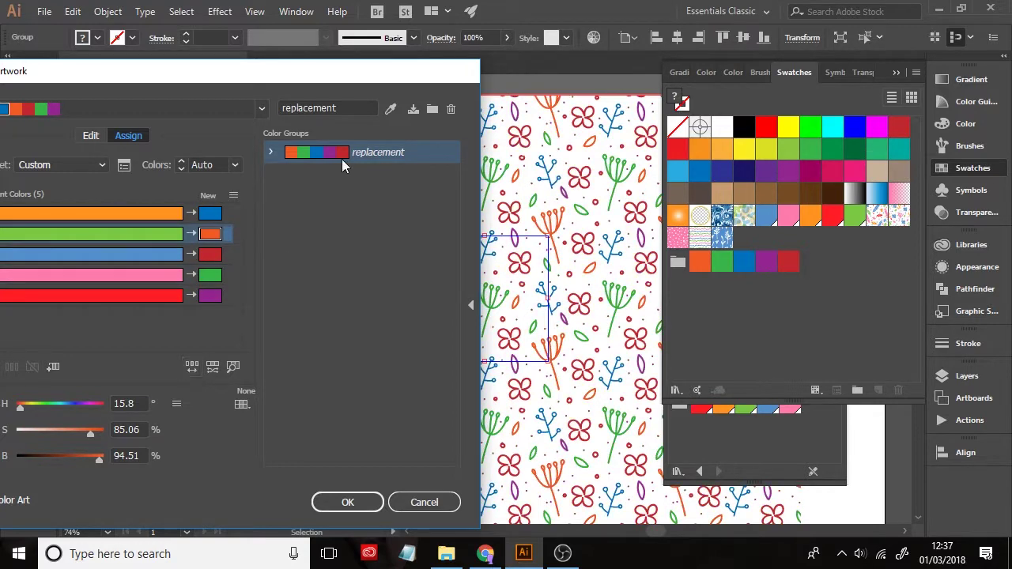
{"action": "left_click", "coordinate": [337, 157]}
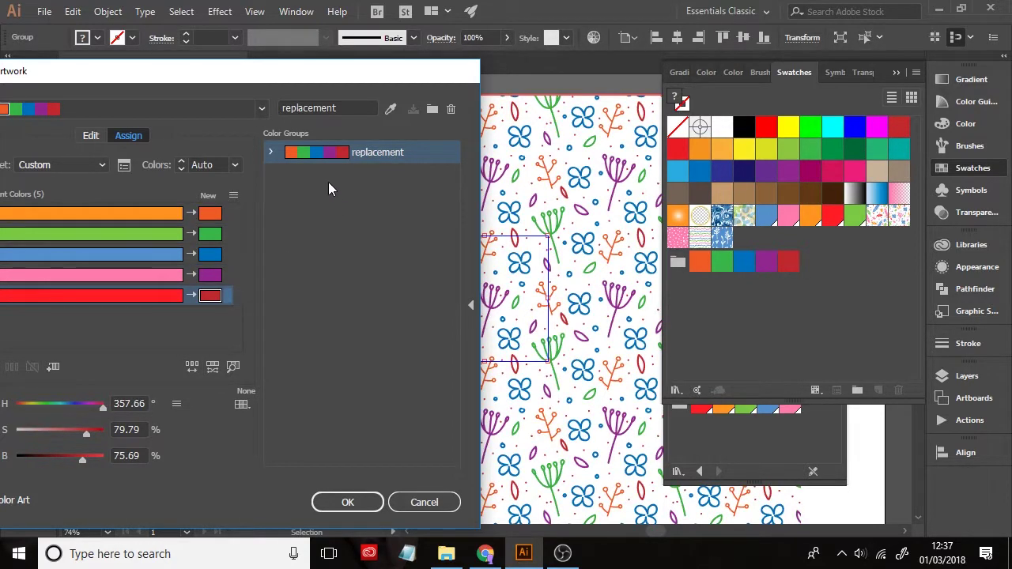
{"action": "left_click", "coordinate": [327, 151]}
Try yellow efc926 as the new color for the pattern's orange, then reapply the replacement color group.
{"action": "left_click_drag", "start_coordinate": [301, 79], "coordinate": [450, 79]}
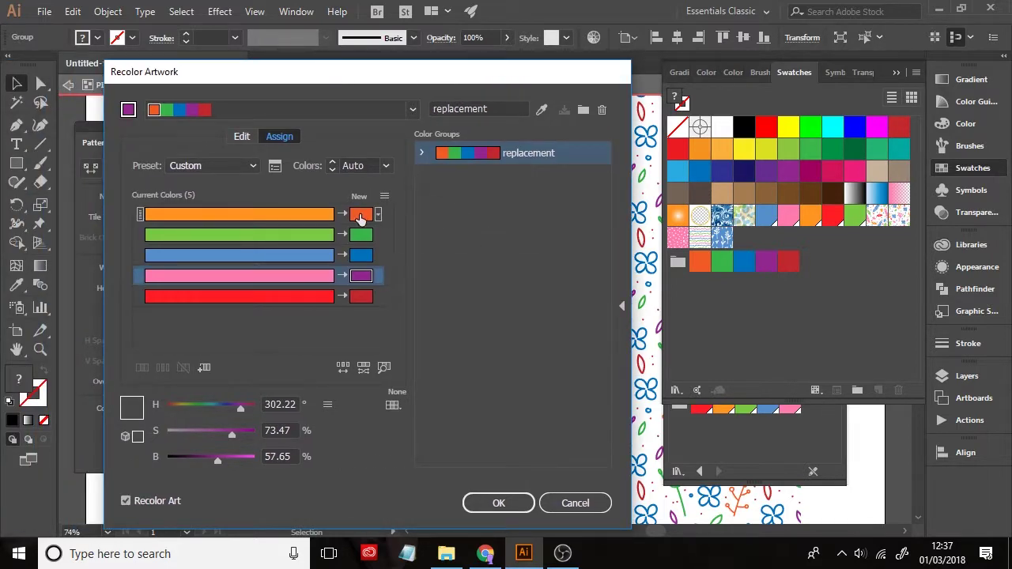
{"action": "left_click_drag", "start_coordinate": [454, 78], "coordinate": [365, 68]}
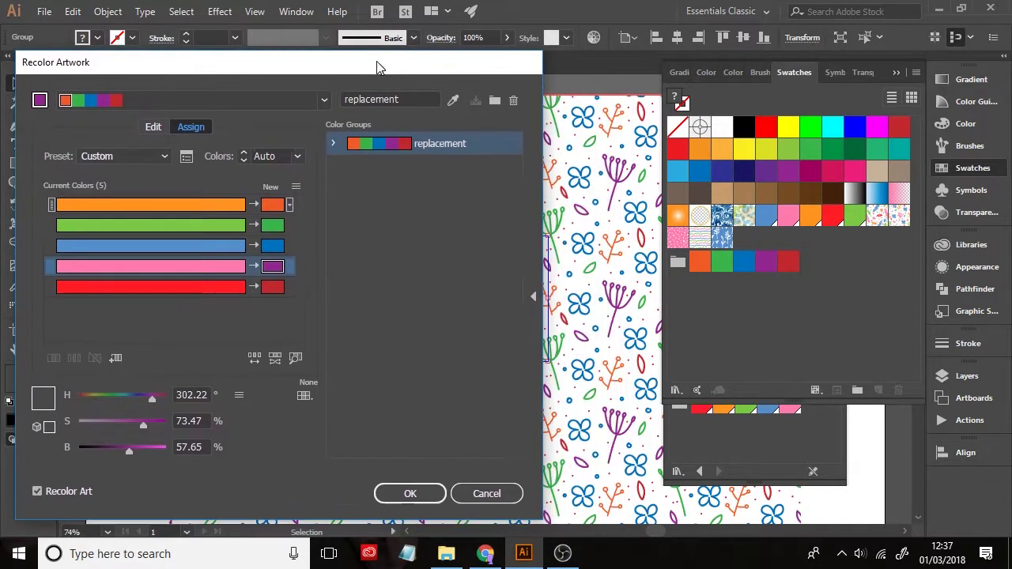
{"action": "double_click", "coordinate": [273, 208]}
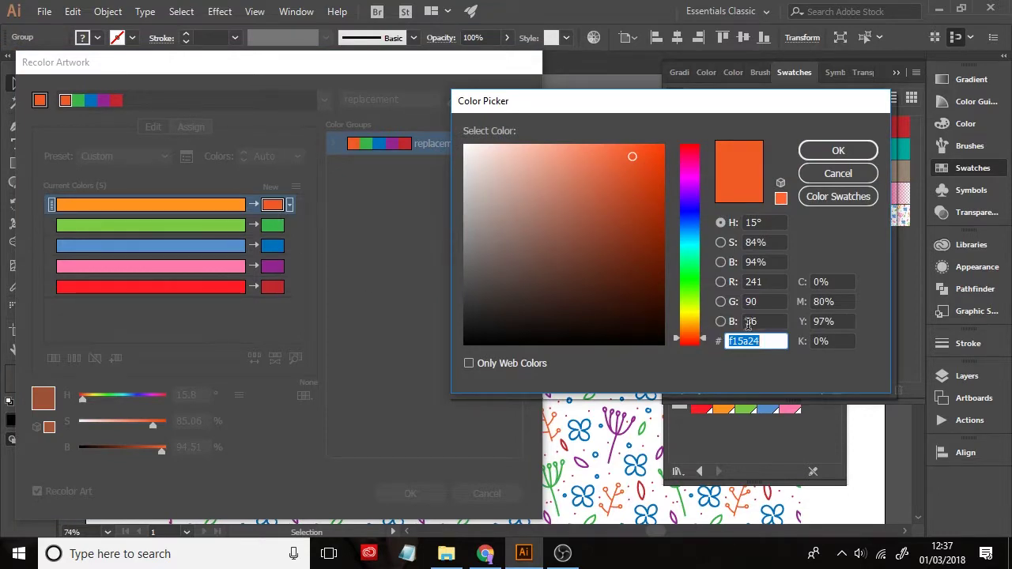
{"action": "left_click_drag", "start_coordinate": [704, 338], "coordinate": [703, 321]}
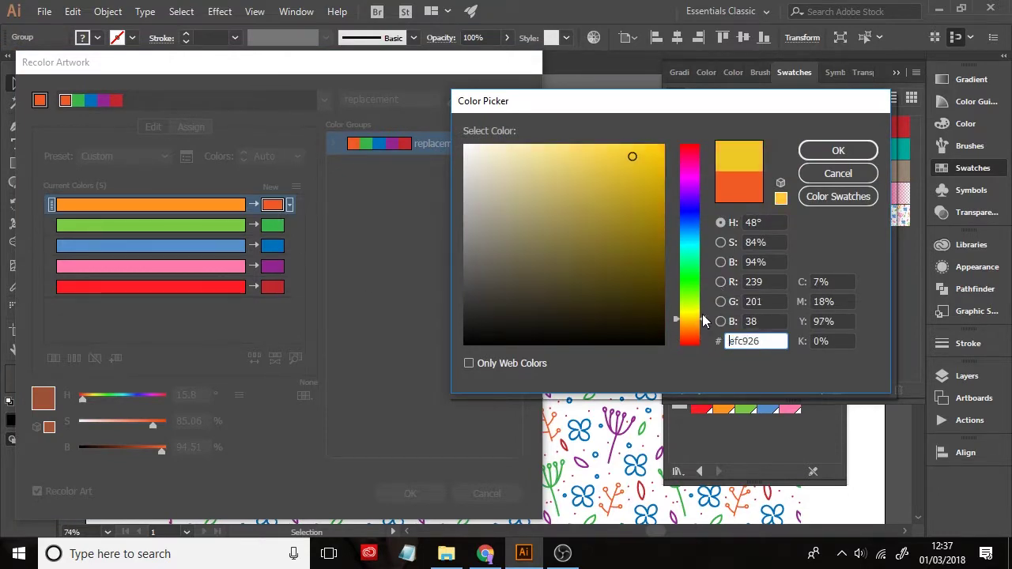
{"action": "left_click", "coordinate": [822, 150]}
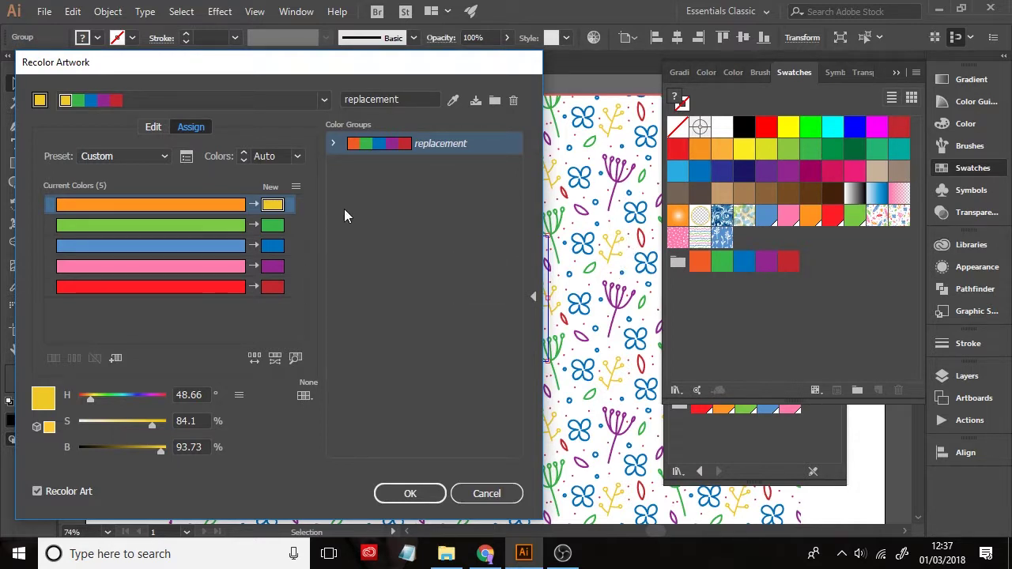
{"action": "left_click", "coordinate": [377, 145]}
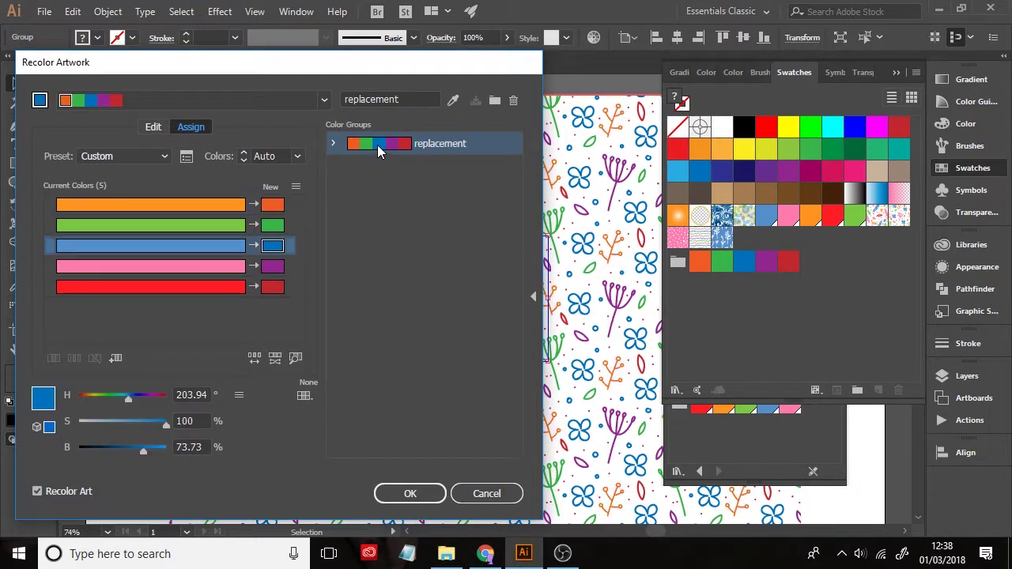
Try a pale lilac as the new color for the pattern's pink, then reapply the replacement color group.
{"action": "double_click", "coordinate": [272, 269]}
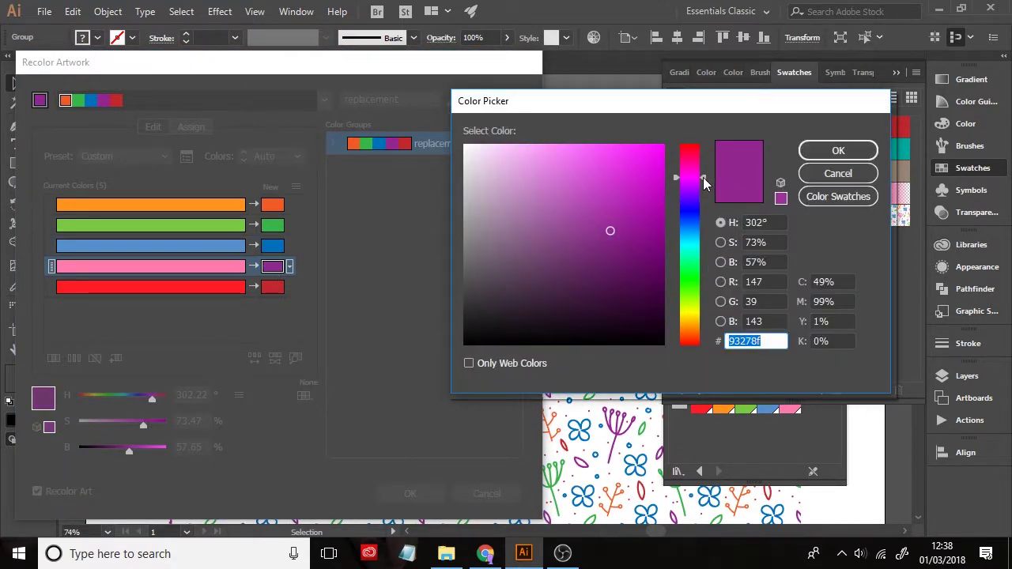
{"action": "left_click_drag", "start_coordinate": [703, 178], "coordinate": [700, 178]}
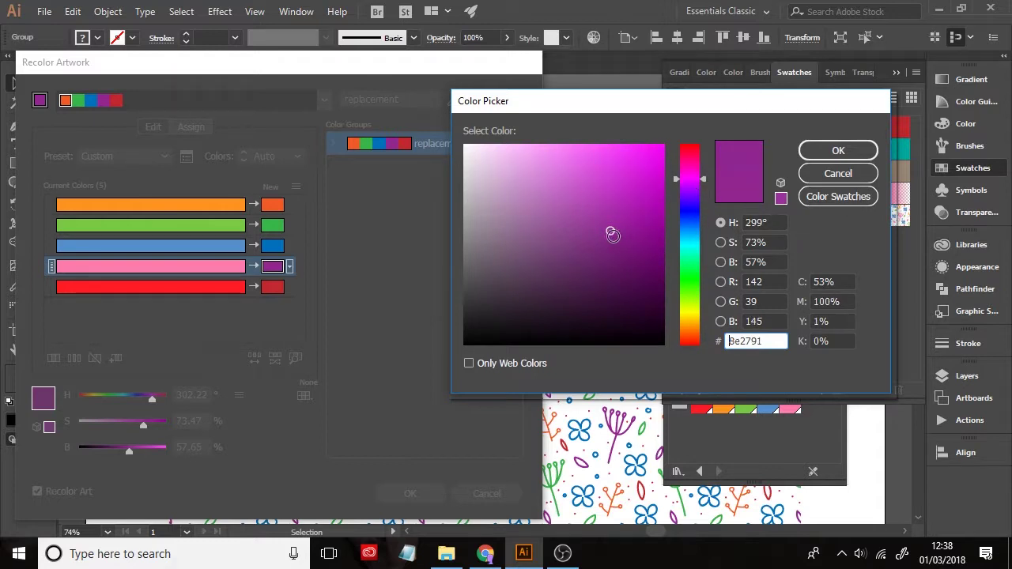
{"action": "mouse_move", "coordinate": [613, 234]}
{"action": "left_mouse_down"}
{"action": "mouse_move", "coordinate": [549, 154]}
{"action": "mouse_move", "coordinate": [574, 161]}
{"action": "mouse_move", "coordinate": [564, 190]}
{"action": "mouse_move", "coordinate": [527, 198]}
{"action": "mouse_move", "coordinate": [505, 173]}
{"action": "mouse_move", "coordinate": [508, 184]}
{"action": "left_mouse_up"}
{"action": "left_click", "coordinate": [831, 151]}
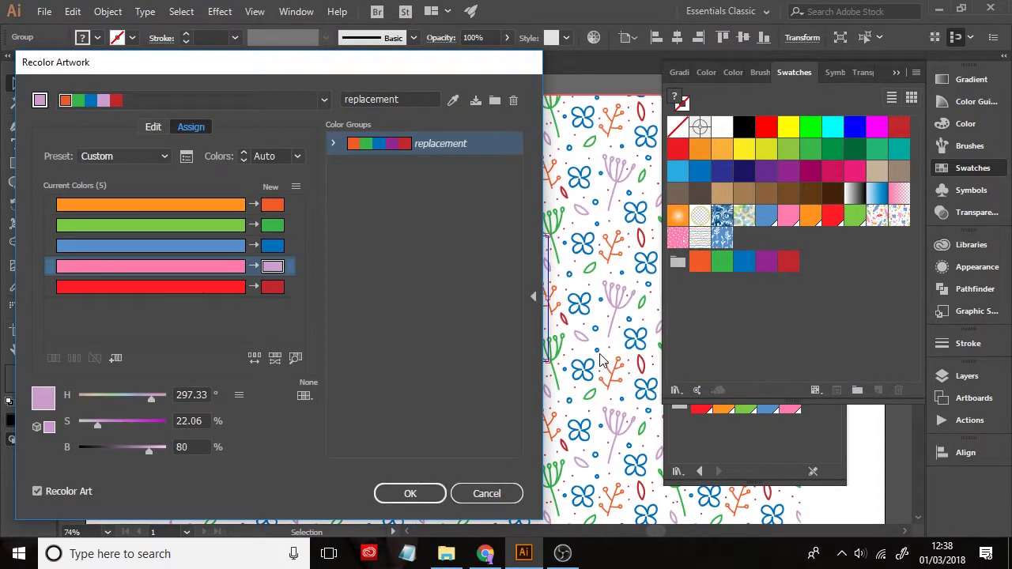
{"action": "left_click", "coordinate": [399, 144]}
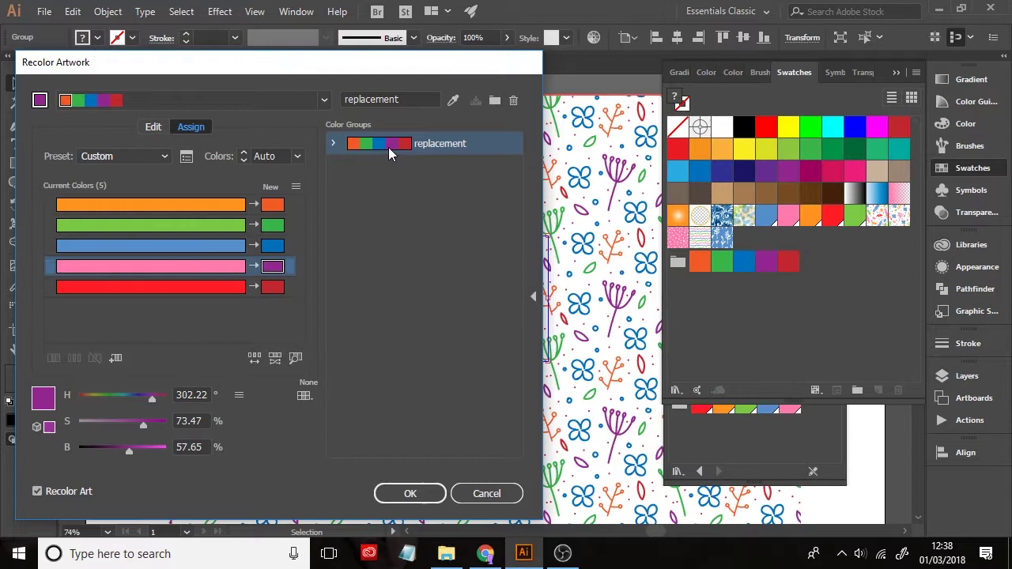
Apply the recoloring, save the pattern as a copy named "muted floral", and exit pattern editing without changing the original.
{"action": "left_click", "coordinate": [403, 493]}
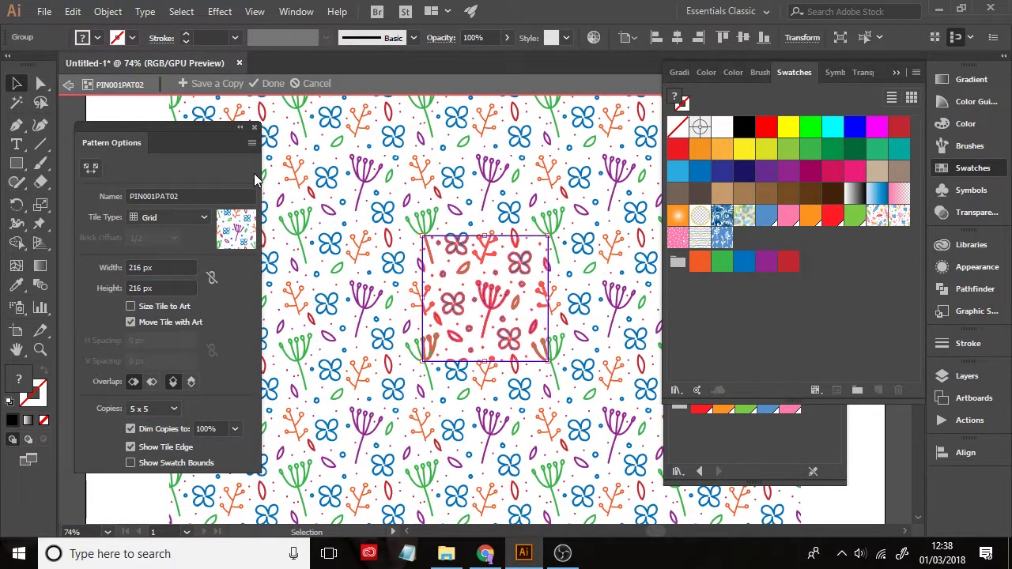
{"action": "left_click", "coordinate": [212, 83]}
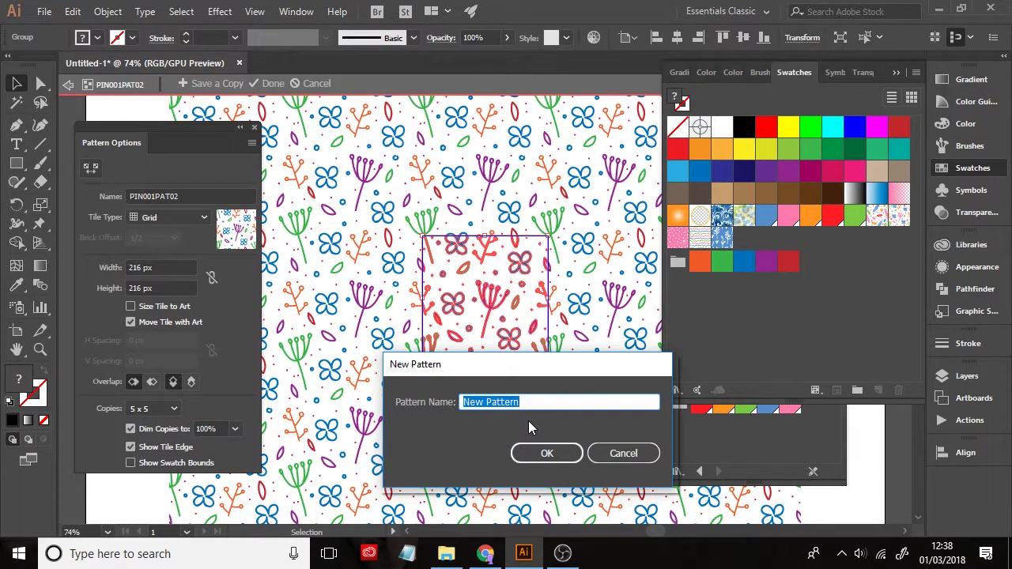
{"action": "type", "text": "muted f"}
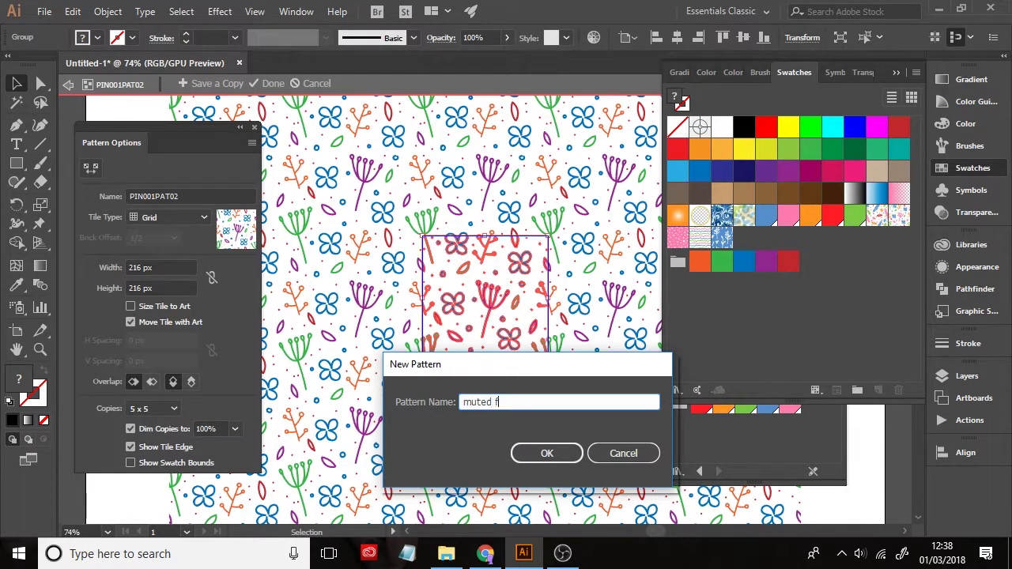
{"action": "type", "text": "loral"}
{"action": "left_click", "coordinate": [548, 454]}
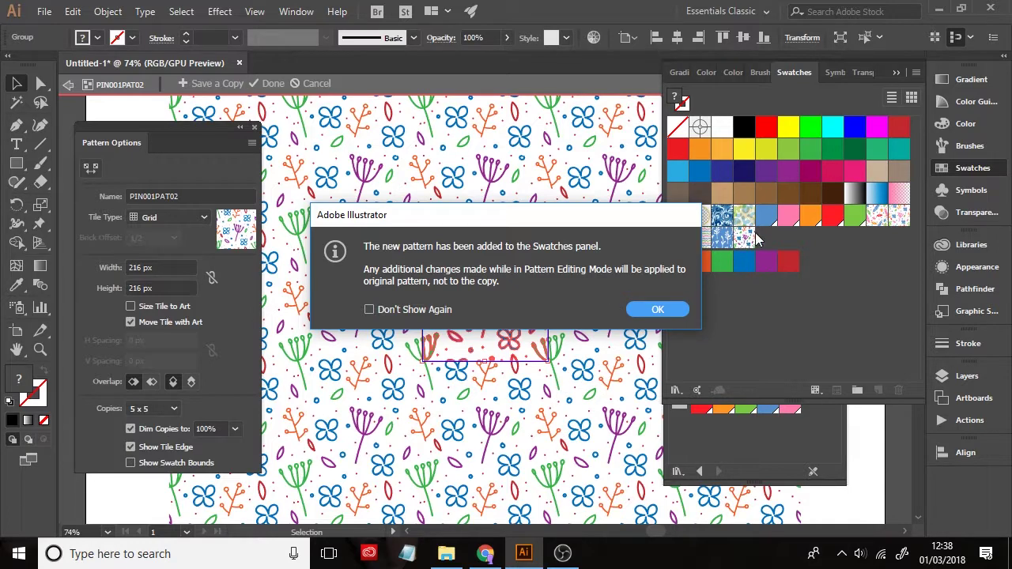
{"action": "left_click", "coordinate": [631, 310]}
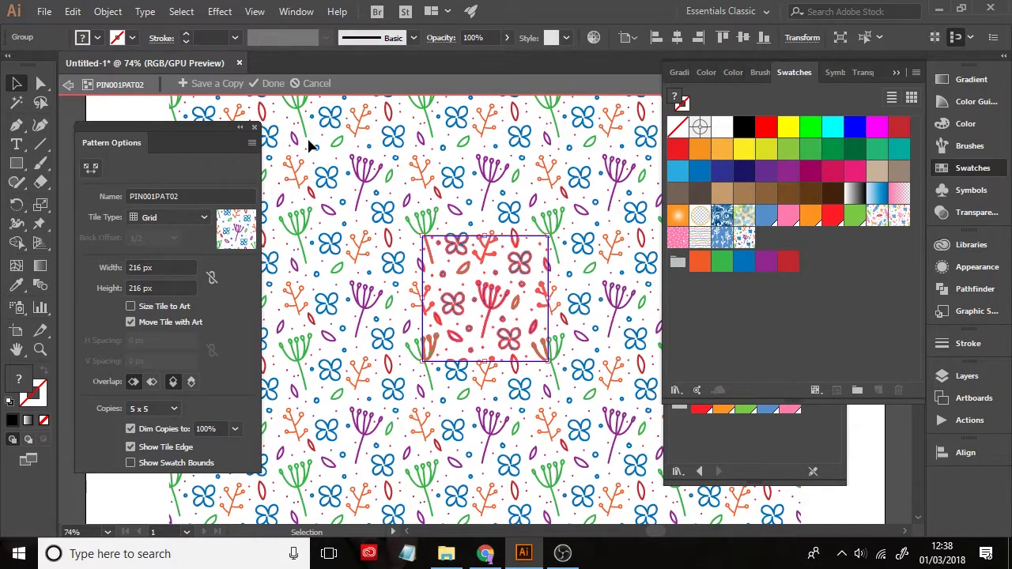
{"action": "left_click", "coordinate": [313, 86]}
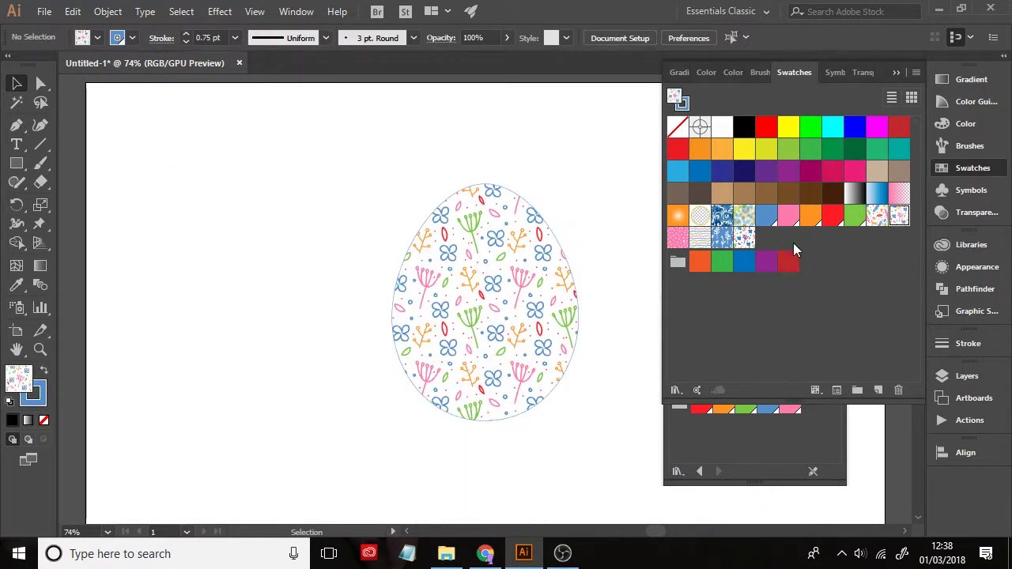
Compare the muted floral and PIN001PAT02 swatches as the egg's fill, finishing with PIN001PAT02.
{"action": "left_click", "coordinate": [556, 269]}
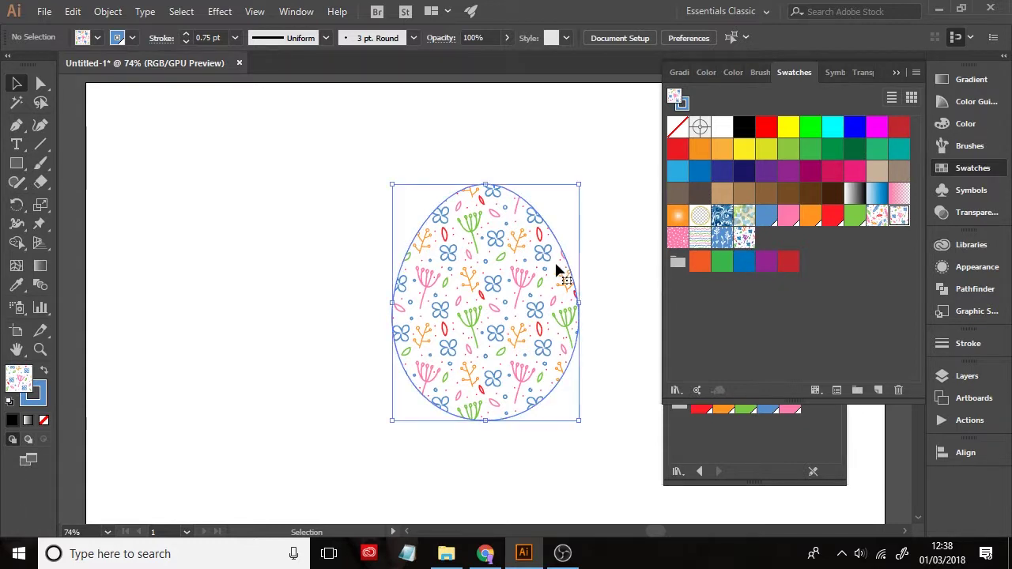
{"action": "left_click", "coordinate": [744, 239]}
{"action": "left_click", "coordinate": [635, 457]}
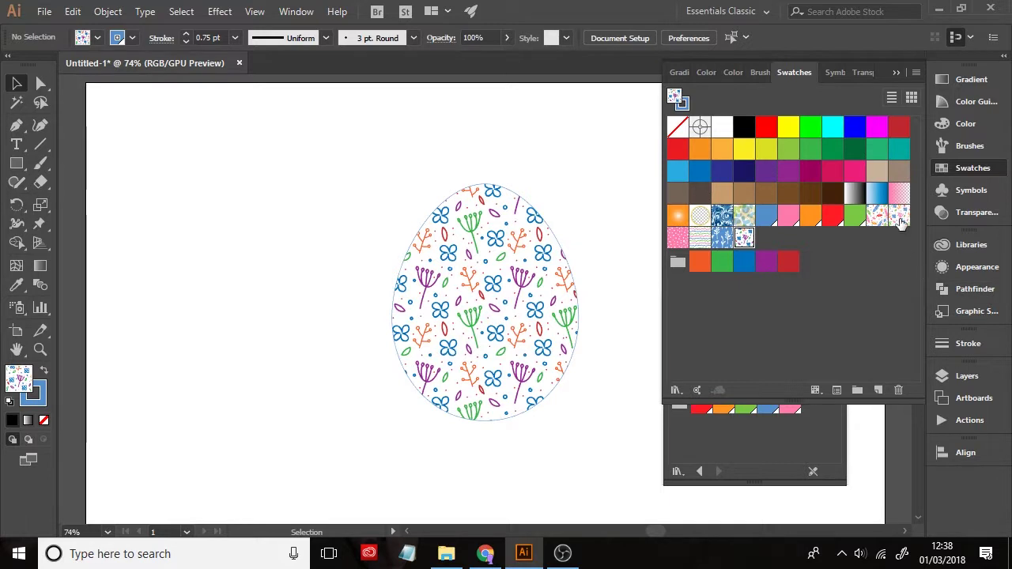
{"action": "left_click", "coordinate": [900, 219]}
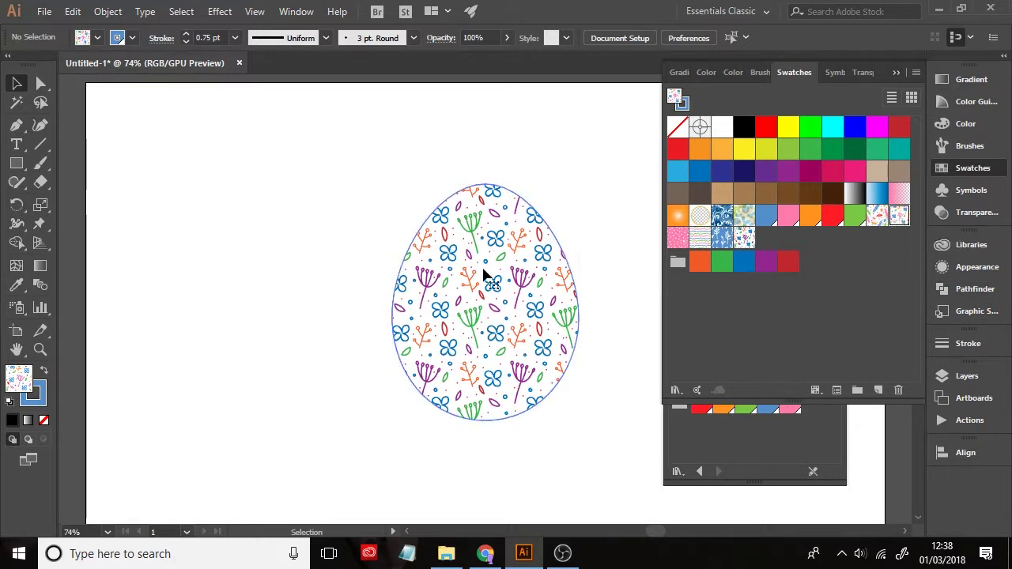
{"action": "left_click", "coordinate": [483, 274]}
{"action": "left_click", "coordinate": [900, 219]}
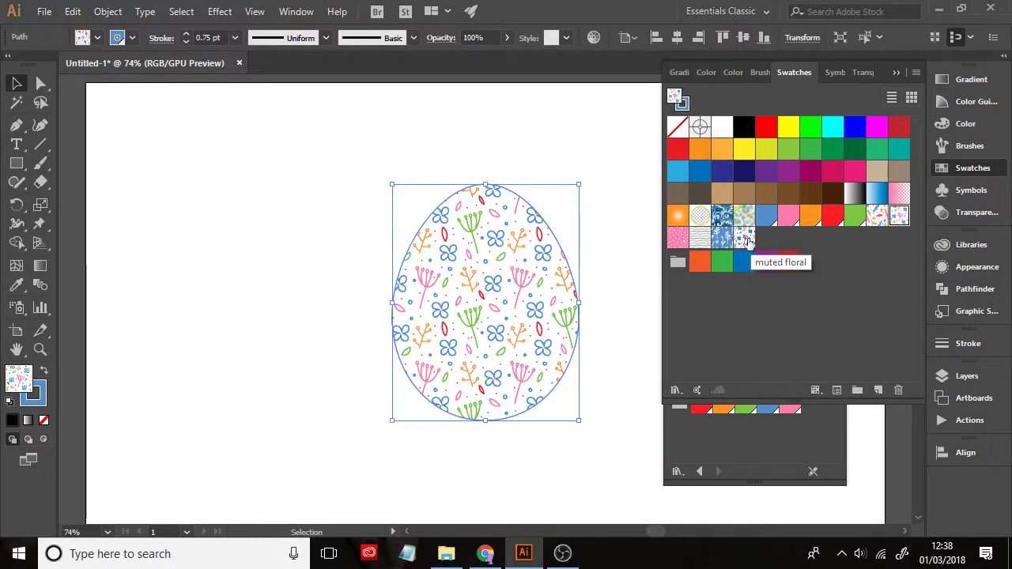
{"action": "left_click", "coordinate": [744, 238]}
{"action": "left_click", "coordinate": [898, 216]}
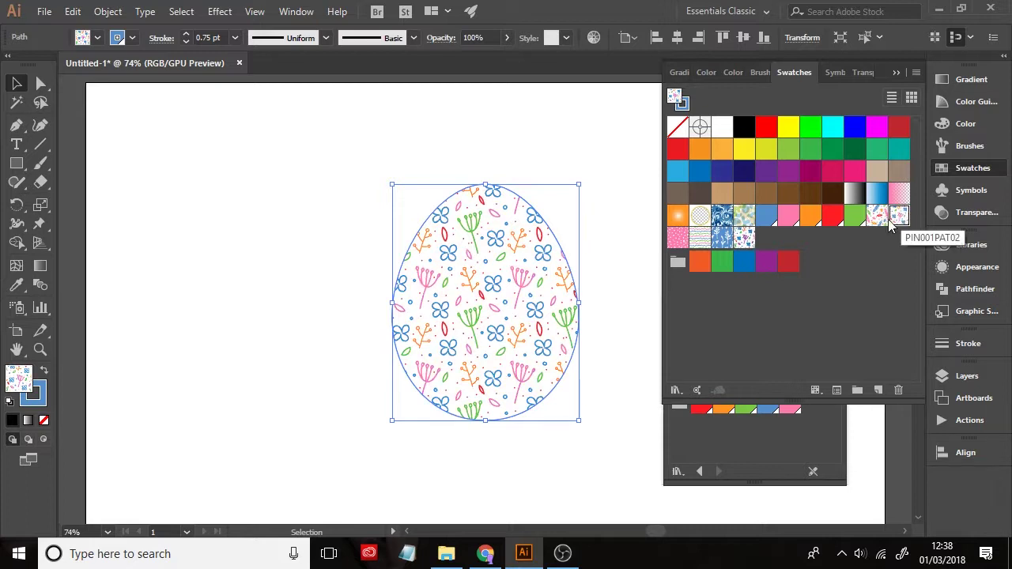
{"action": "left_click", "coordinate": [598, 408]}
Duplicate the egg to the left of the original, fill the copy with the muted floral swatch, and deselect it.
{"action": "left_click", "coordinate": [529, 348]}
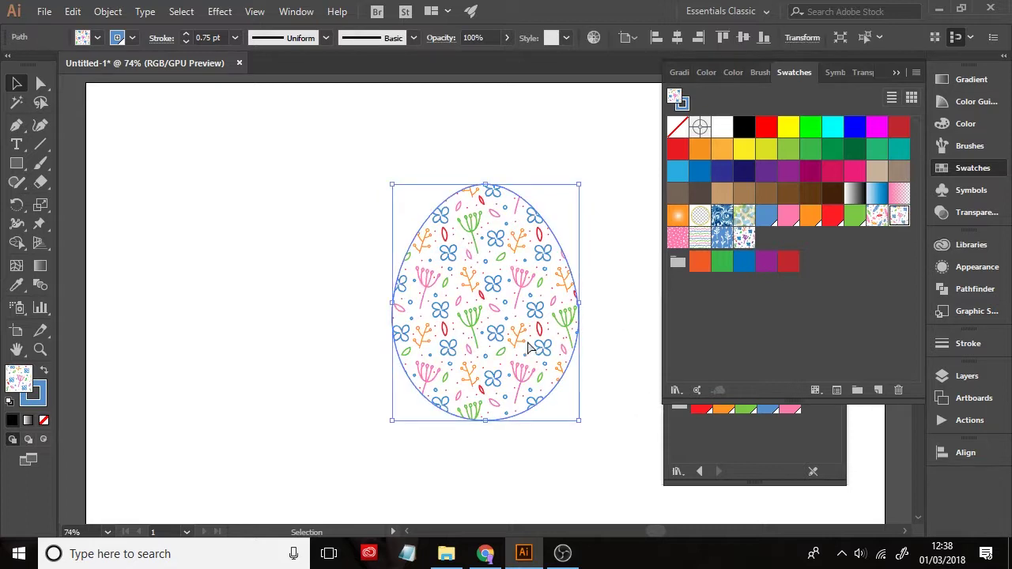
{"action": "key", "text": "a"}
{"action": "key", "text": "ctrl+c"}
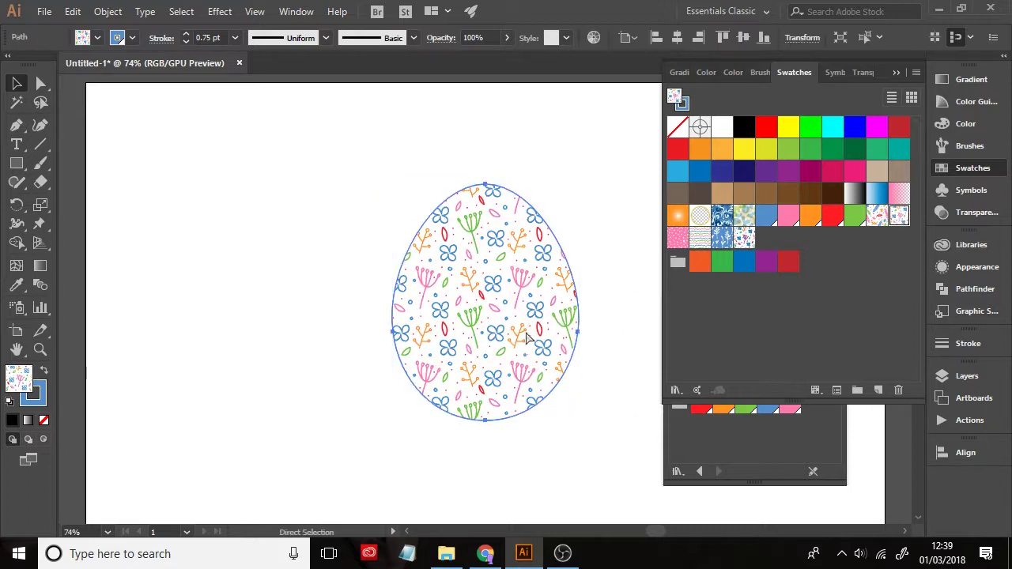
{"action": "key", "text": "ctrl+v"}
{"action": "left_click_drag", "start_coordinate": [542, 299], "coordinate": [261, 314]}
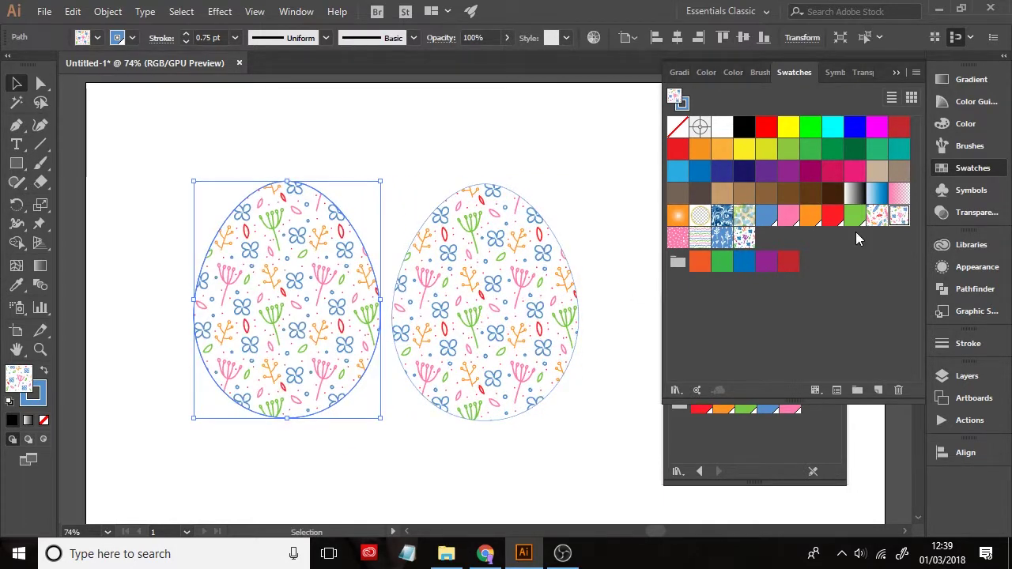
{"action": "left_click", "coordinate": [744, 239]}
{"action": "left_click", "coordinate": [592, 256]}
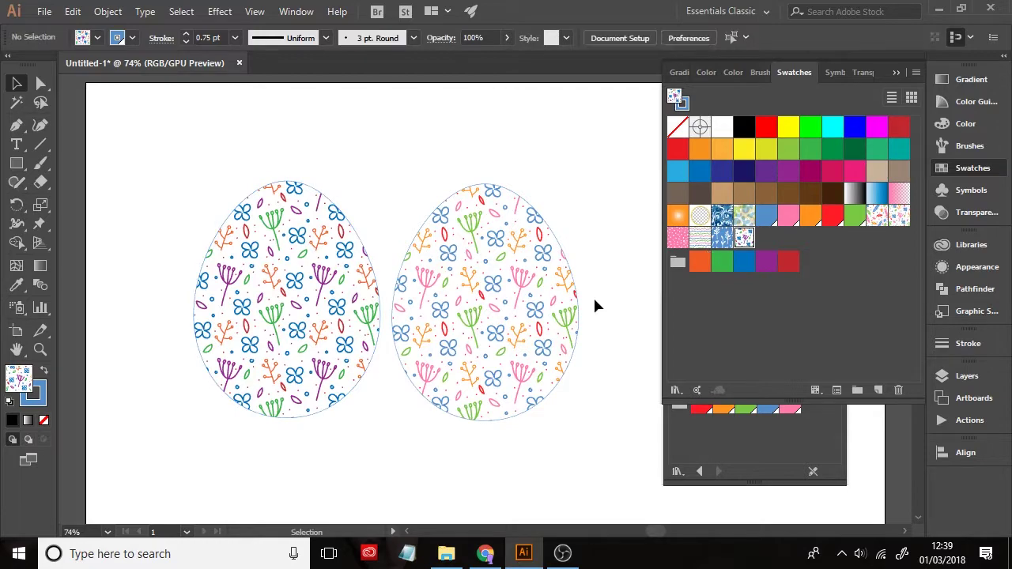